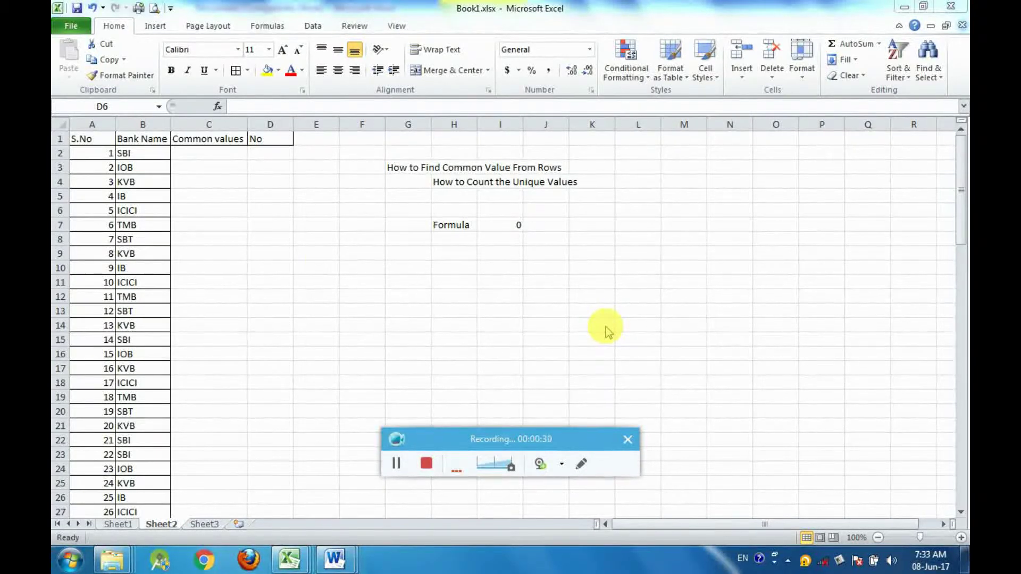
- Review the S.No and Bank Name headers and step through the bank names, ending on SBI
left_click(84, 139)
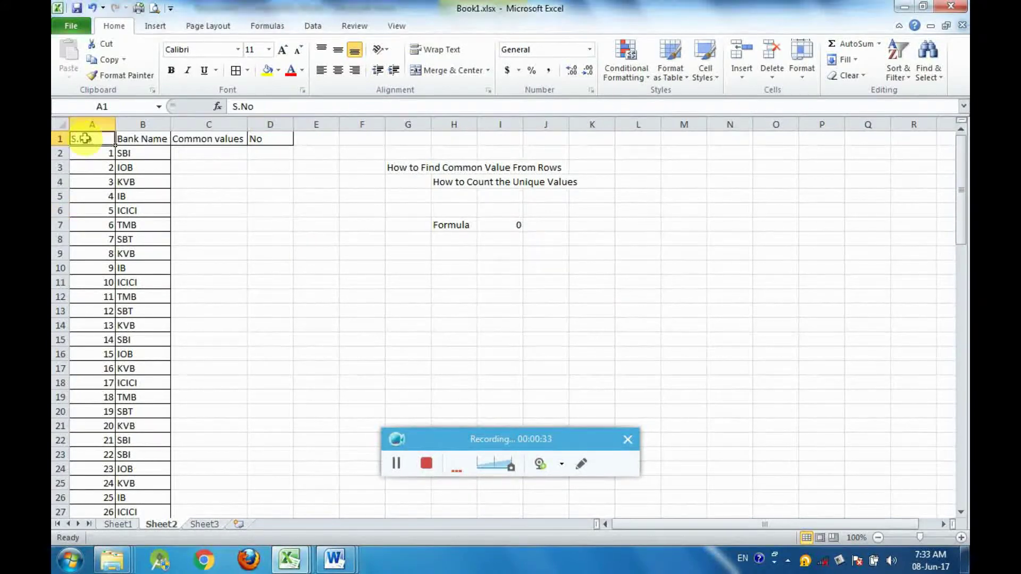
left_click(165, 139)
key("Down")
key("Down")
key("Down")
key("Down")
key("Down")
key("Down")
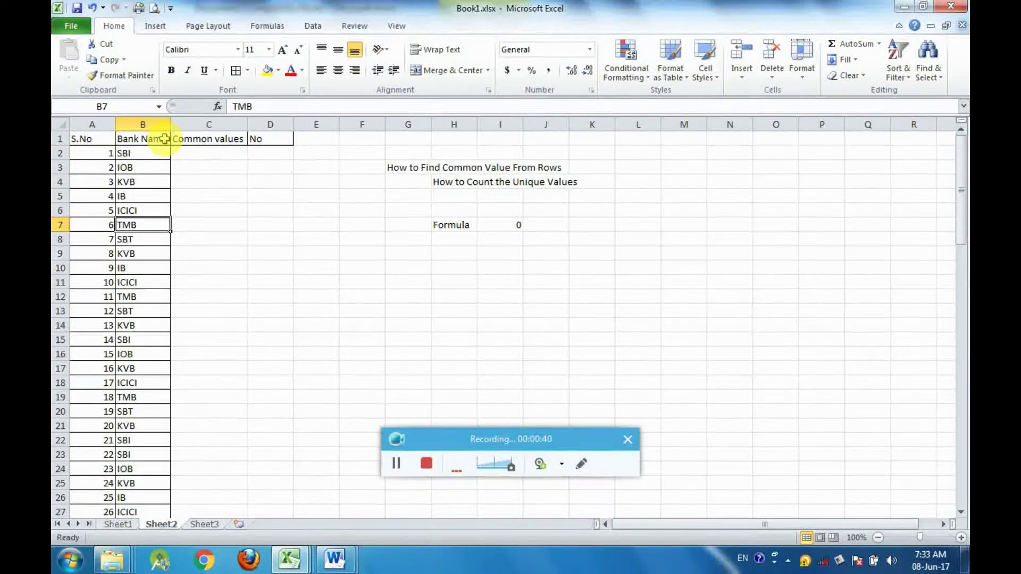
key("Down")
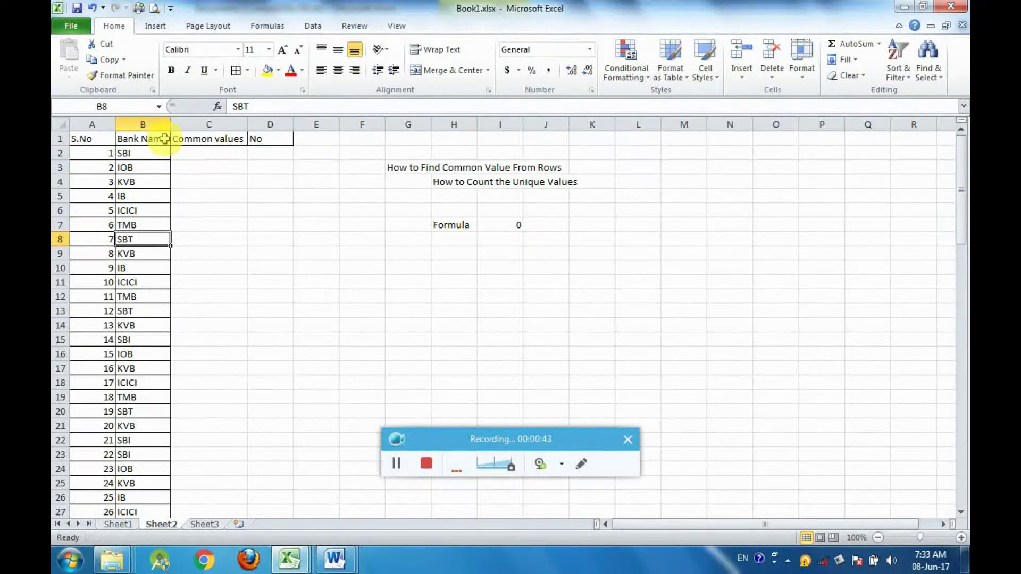
key("Down")
key("Down")
key("Up")
key("Up")
key("Up")
key("Up")
key("Up")
key("Up")
key("Up")
key("Up")
key("Up")
key("Down")
key("shift+Down")
key("shift+Down")
key("shift+Down")
key("shift+Down")
key("shift+Down")
key("shift+Down")
key("shift+Down")
key("shift+Down")
key("shift+Down")
key("shift+Down")
key("shift+Down")
key("shift+Down")
key("shift+Down")
key("shift+Down")
key("shift+Down")
key("shift+Down")
key("shift+Down")
key("shift+Down")
key("shift+Down")
key("shift+Down")
key("shift+Down")
key("shift+Down")
key("shift+Down")
key("shift+Down")
key("shift+Down")
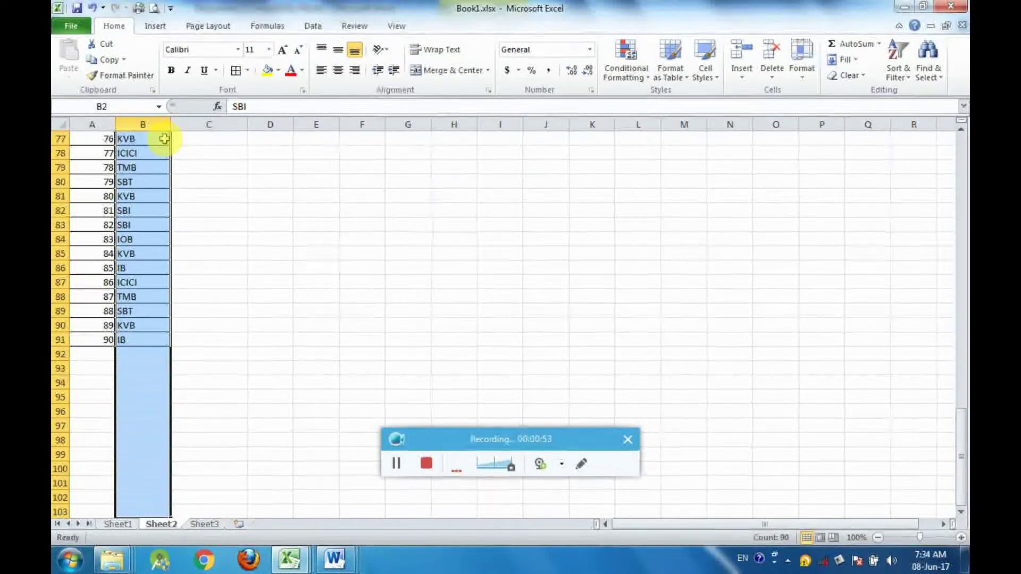
key("Up")
key("Down")
key("Down")
key("Down")
key("Down")
key("Down")
key("Down")
key("Down")
key("Down")
key("Down")
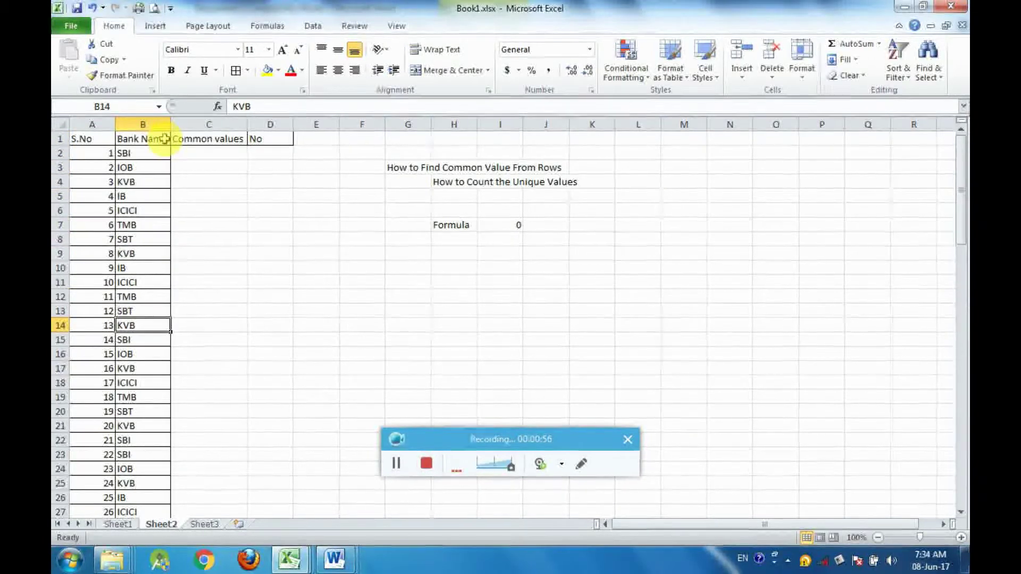
key("Down")
key("Down")
key("Up")
key("Up")
key("Up")
key("Up")
key("Up")
key("Down")
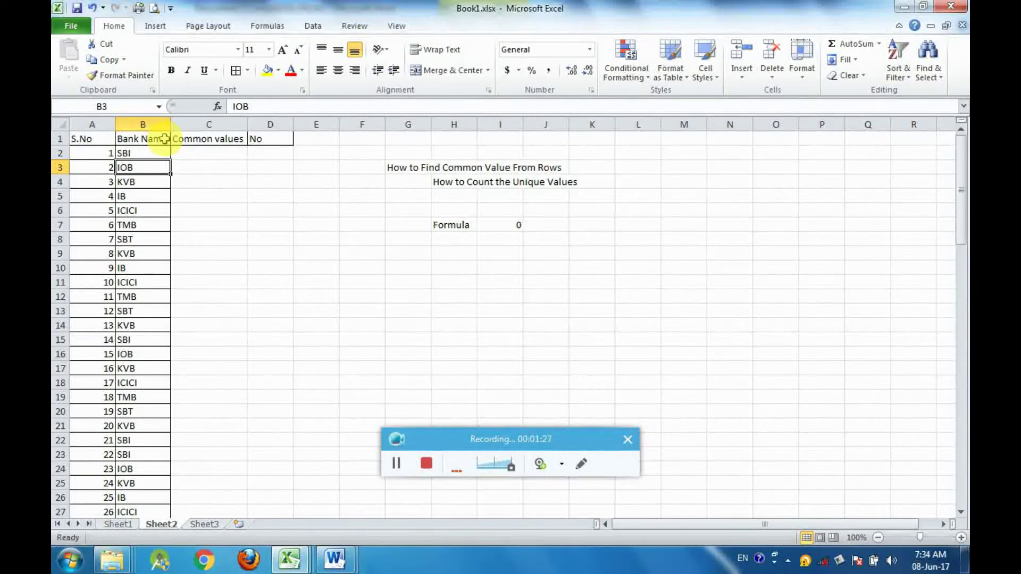
key("Up")
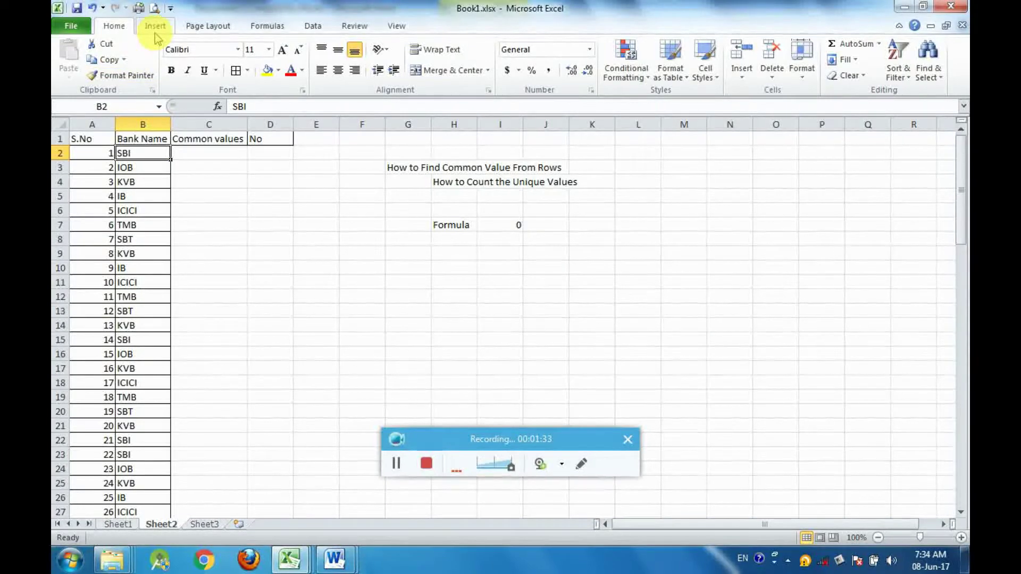
- Open Advanced Filter from the Data tab, move it aside, and start the list range at B2
left_click(313, 30)
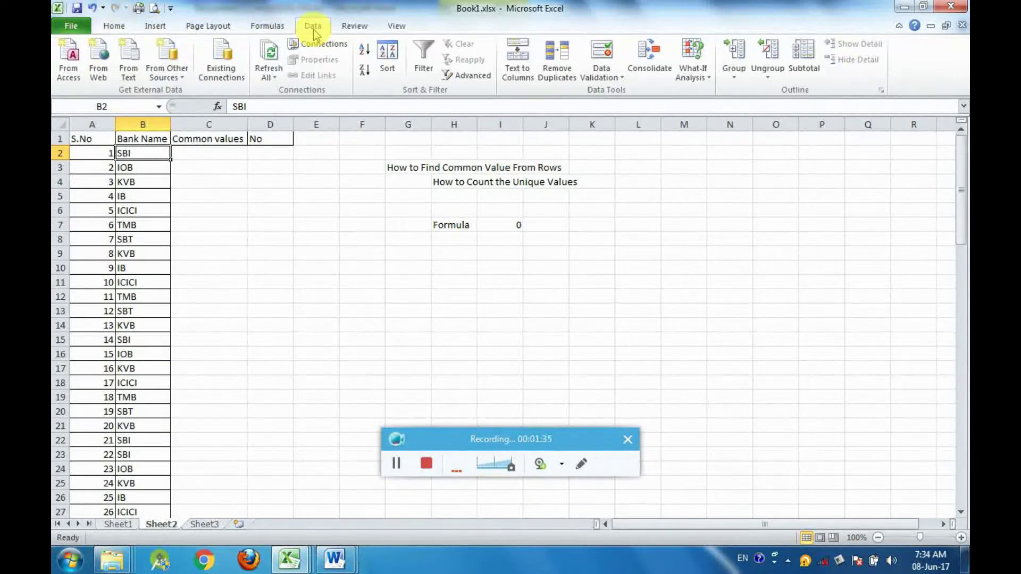
left_click(470, 78)
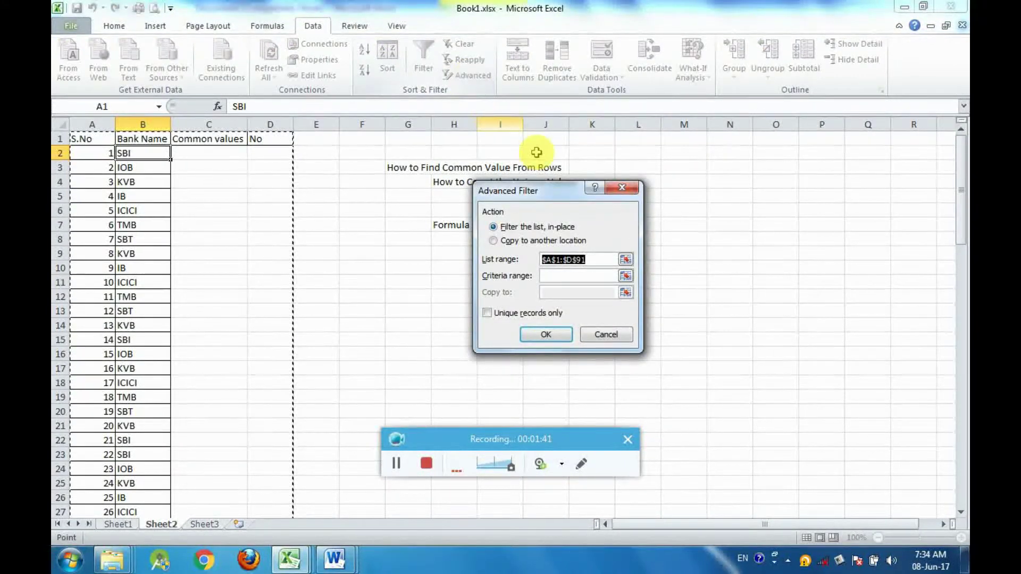
left_click_drag(557, 193, 429, 137)
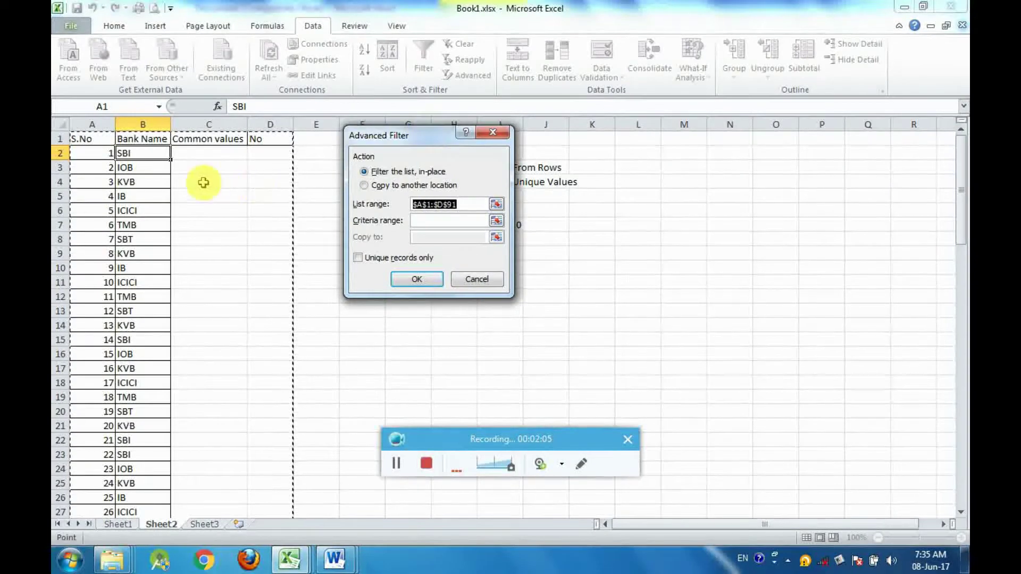
left_click(132, 154)
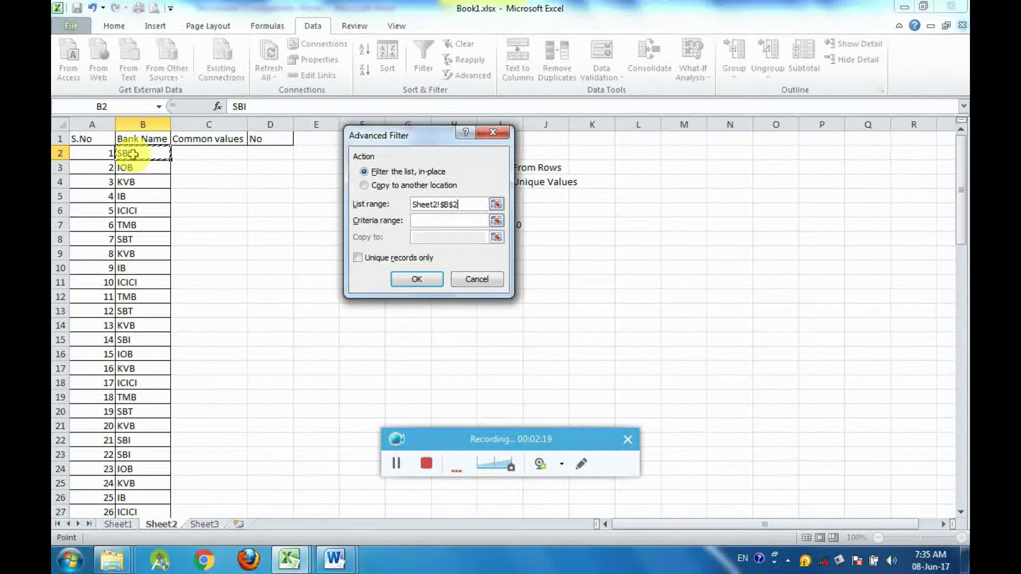
- Extend the filter's list range from B2 down to B91, then scroll back to the top
key("ctrl+shift+Down")
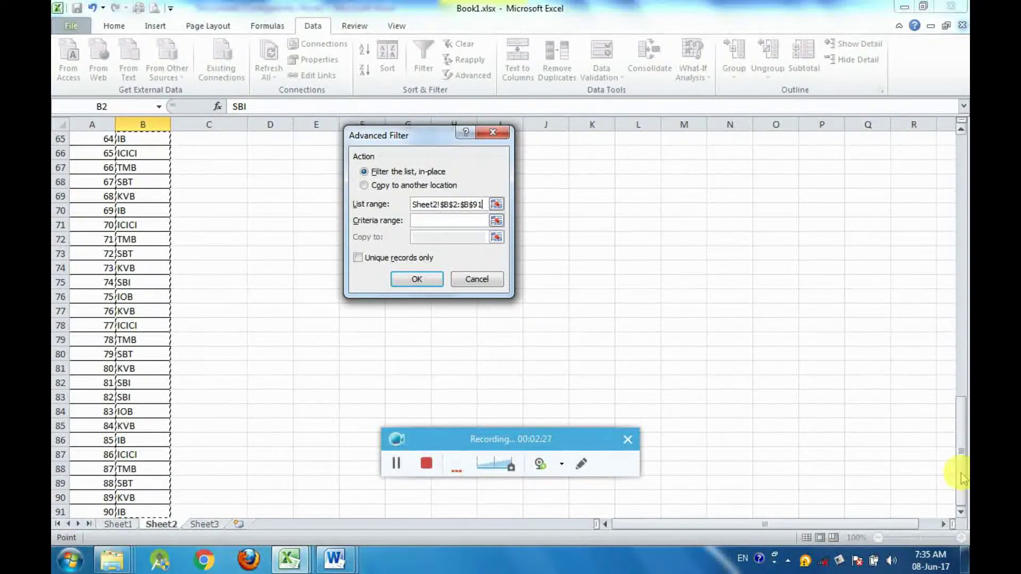
left_click_drag(963, 479, 966, 494)
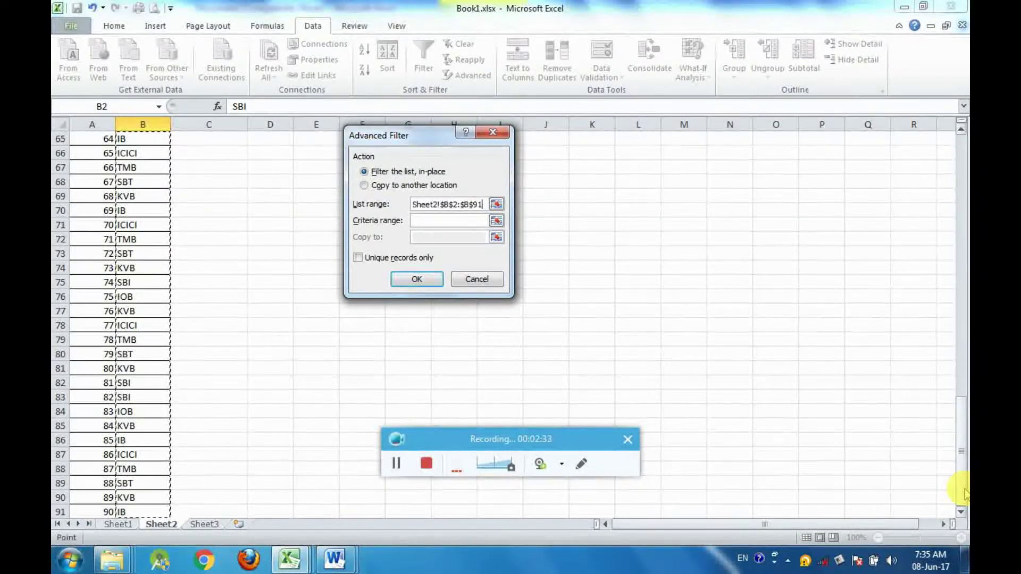
left_click_drag(961, 426, 964, 215)
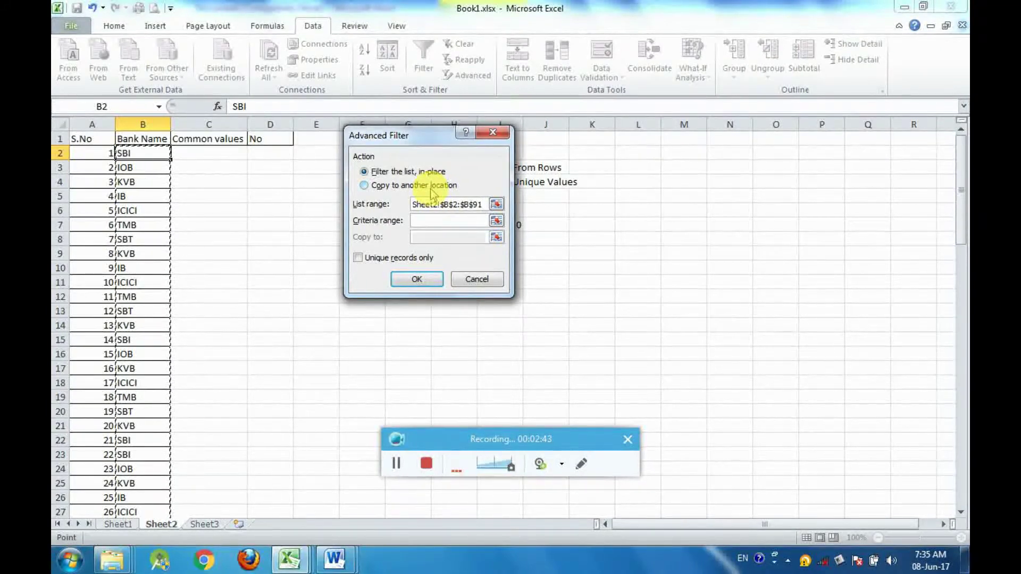
- Filter with Copy to another location, destination C2 and Unique records only, then run it
left_click(432, 186)
left_click(431, 237)
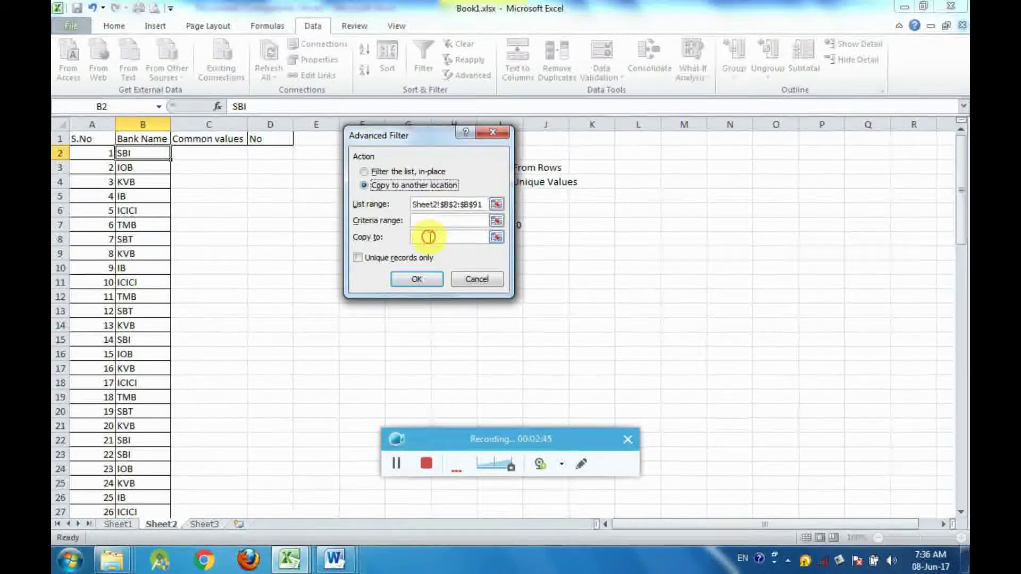
left_click(239, 153)
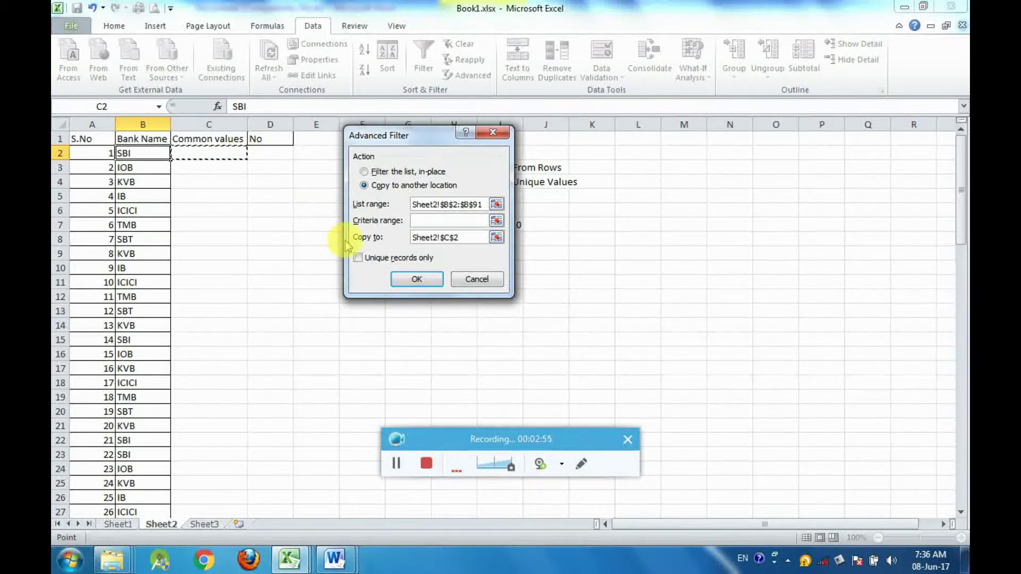
left_click(365, 258)
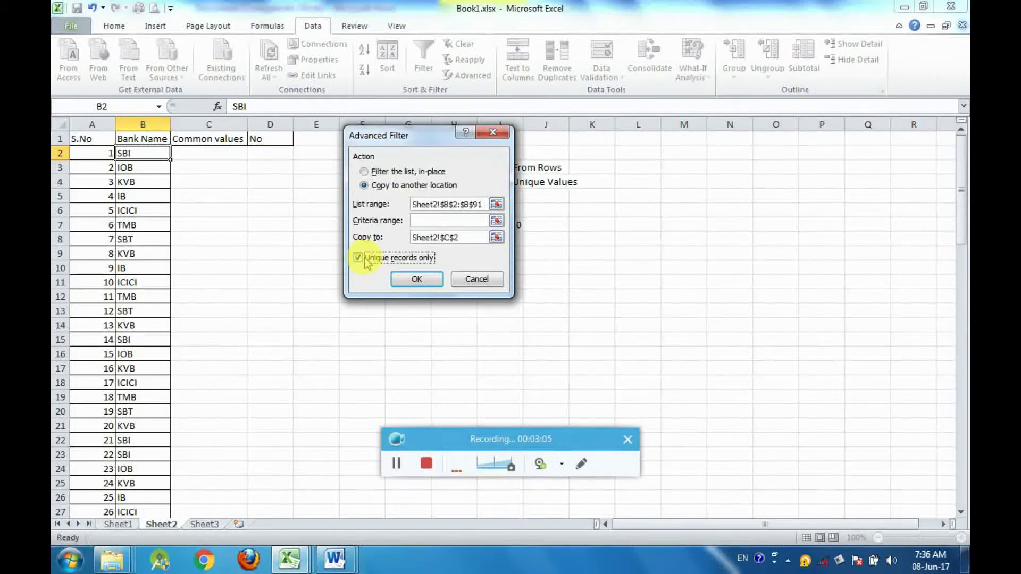
left_click(414, 275)
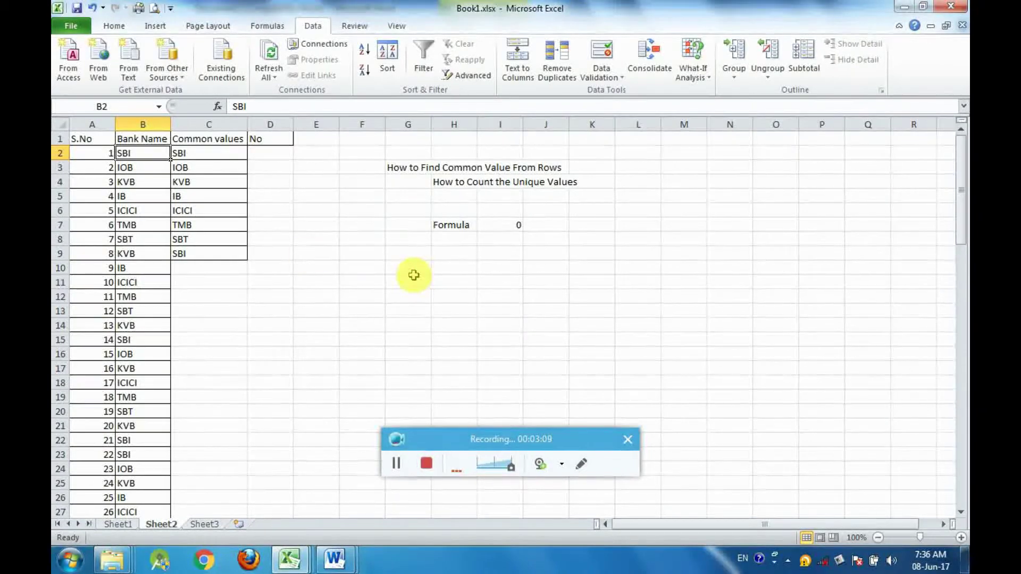
left_click_drag(214, 152, 213, 257)
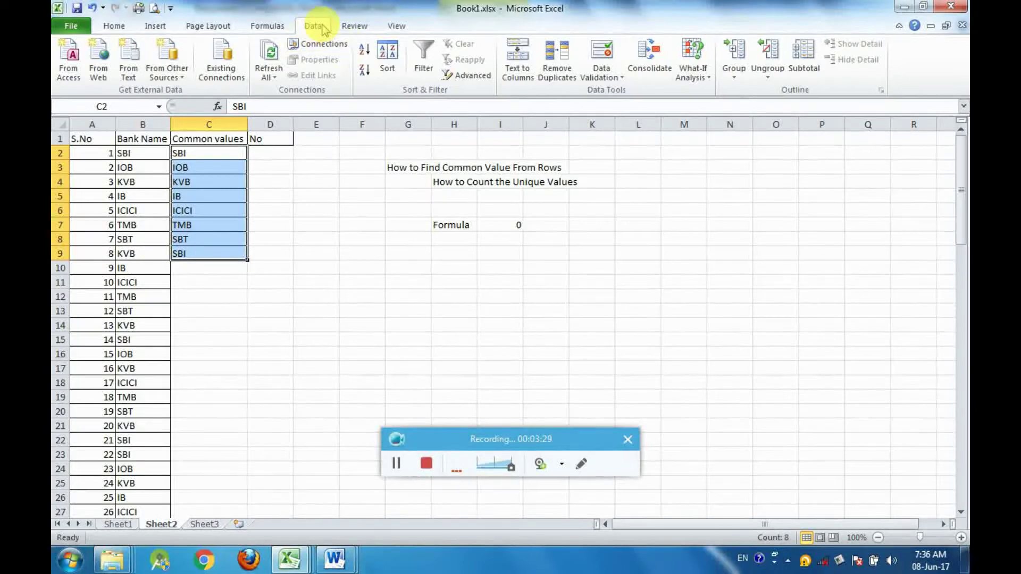
left_click(466, 76)
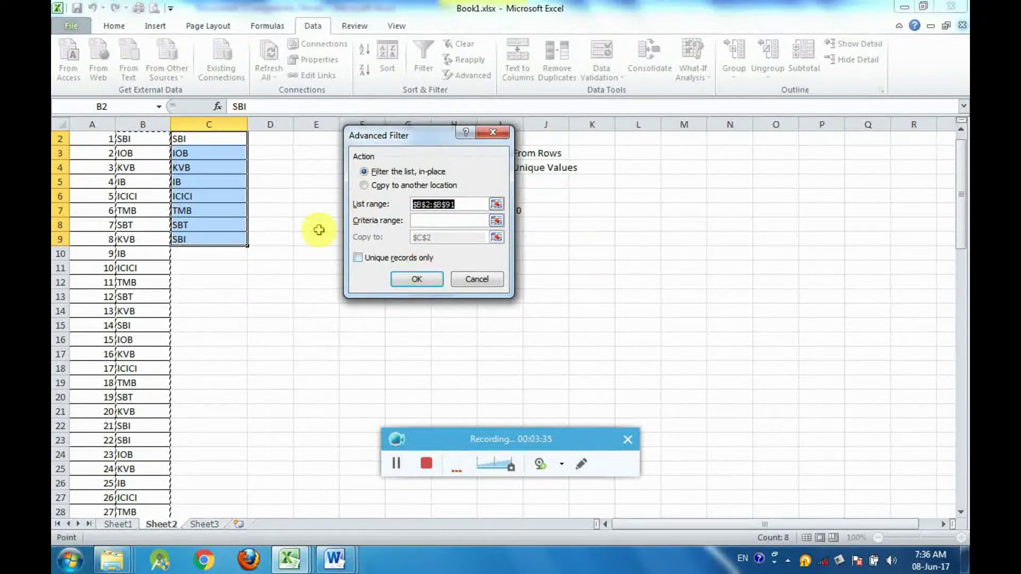
left_click_drag(961, 240, 961, 221)
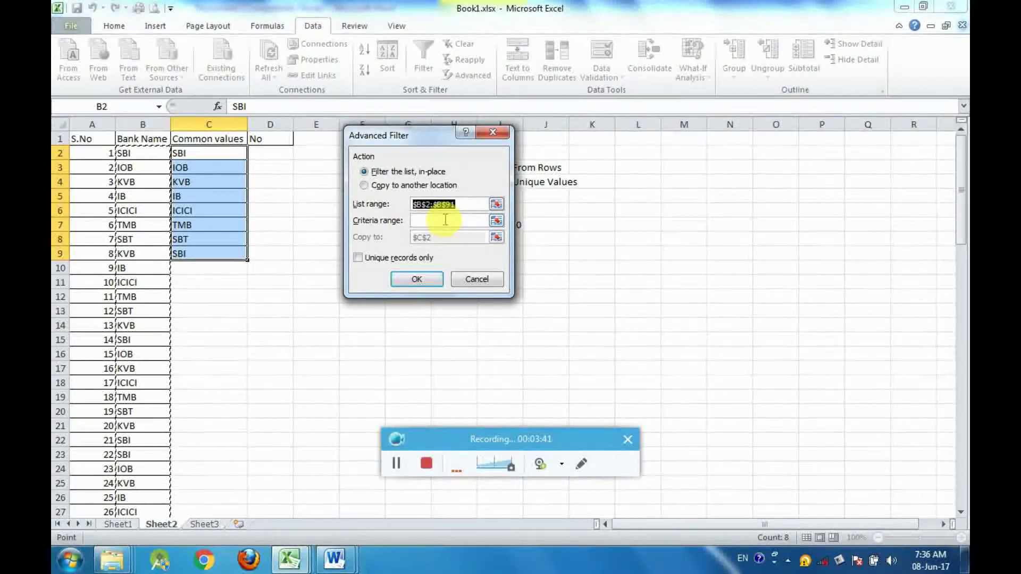
left_click(419, 209)
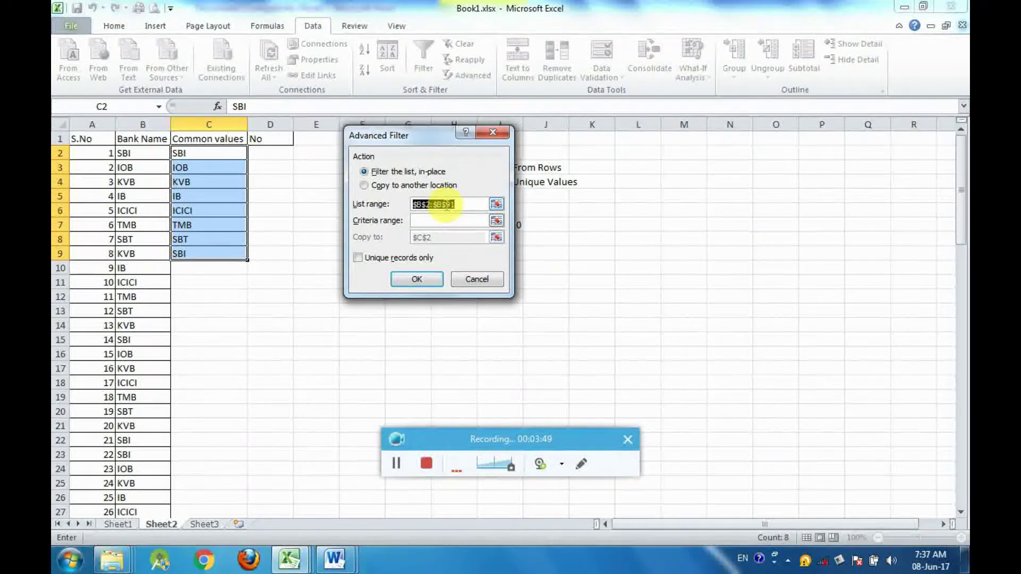
left_click(460, 204)
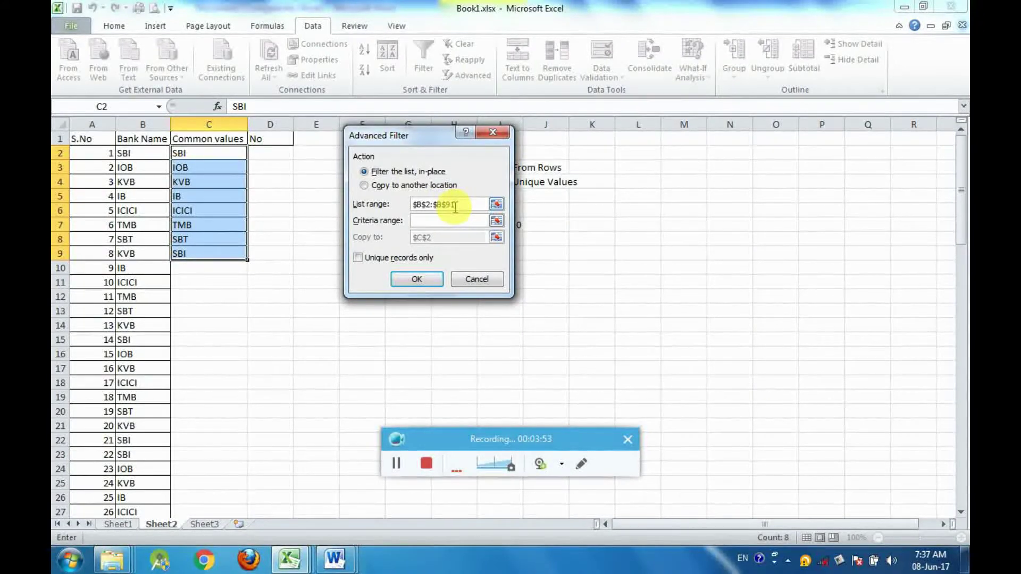
left_click_drag(131, 152, 131, 199)
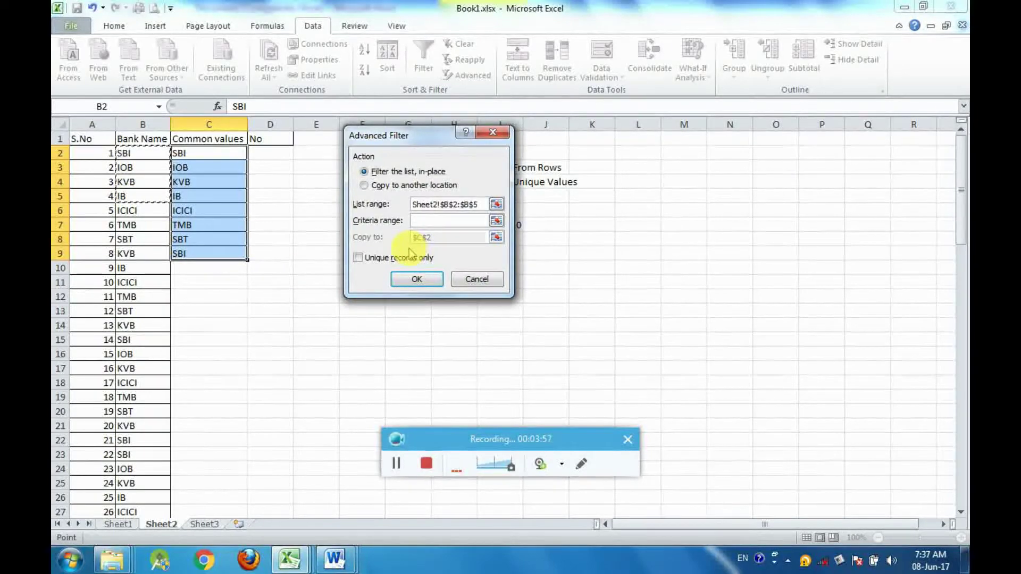
left_click(402, 186)
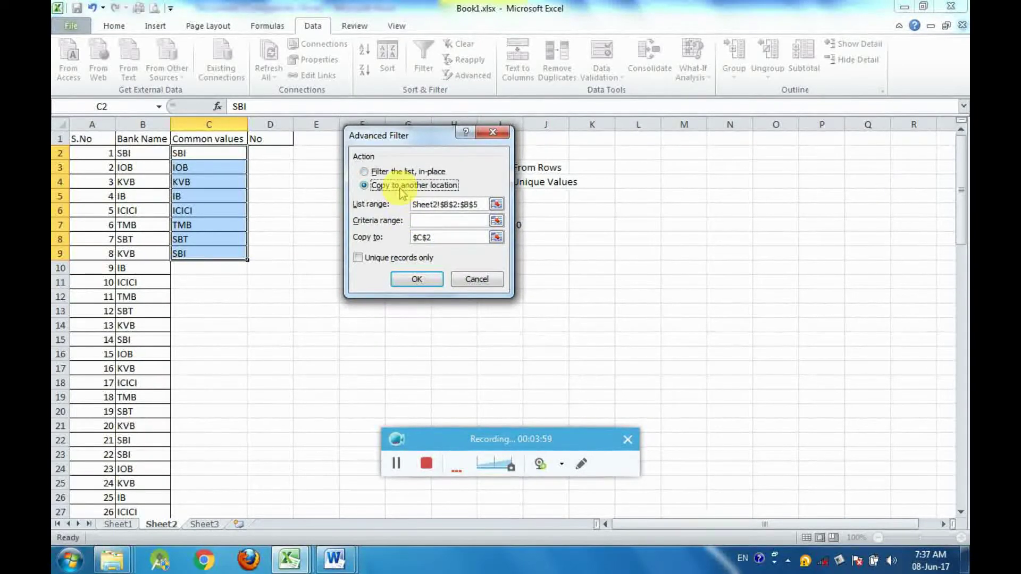
left_click(439, 237)
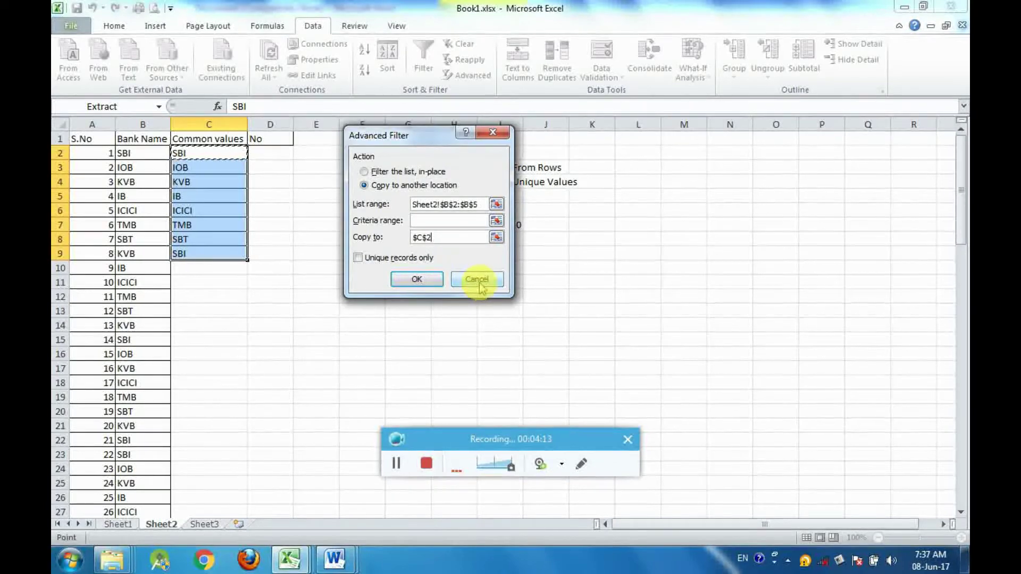
left_click(477, 280)
left_click(479, 282)
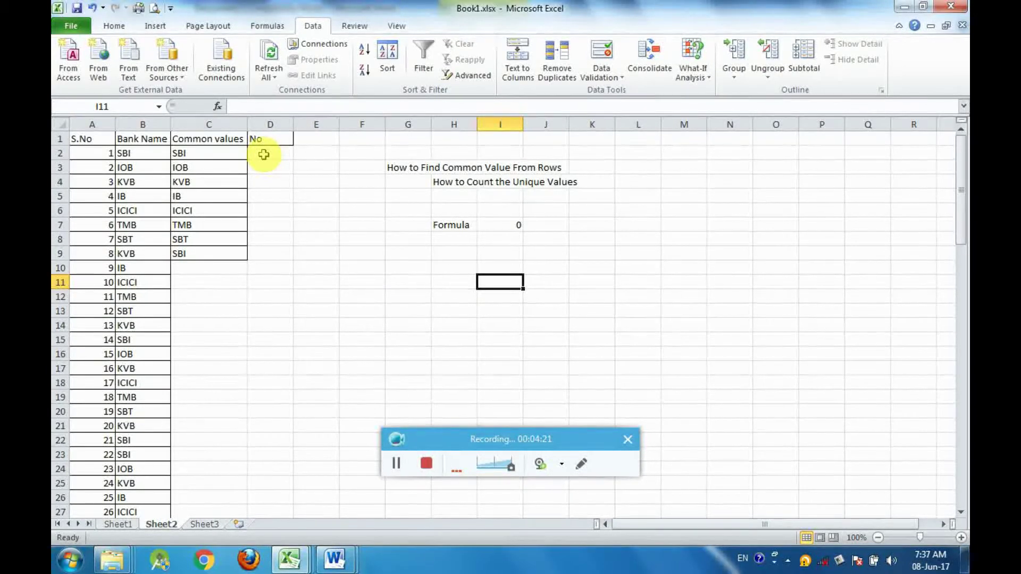
- Enter the note 'Ctrl+~' in K7 beside the COUNTIF formula cell I7
left_click(264, 154)
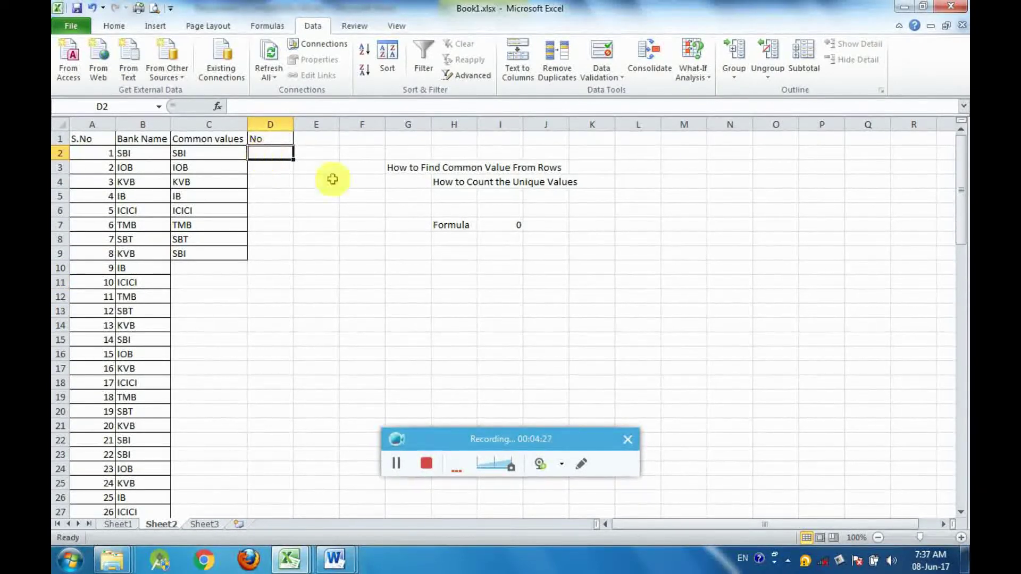
left_click(501, 226)
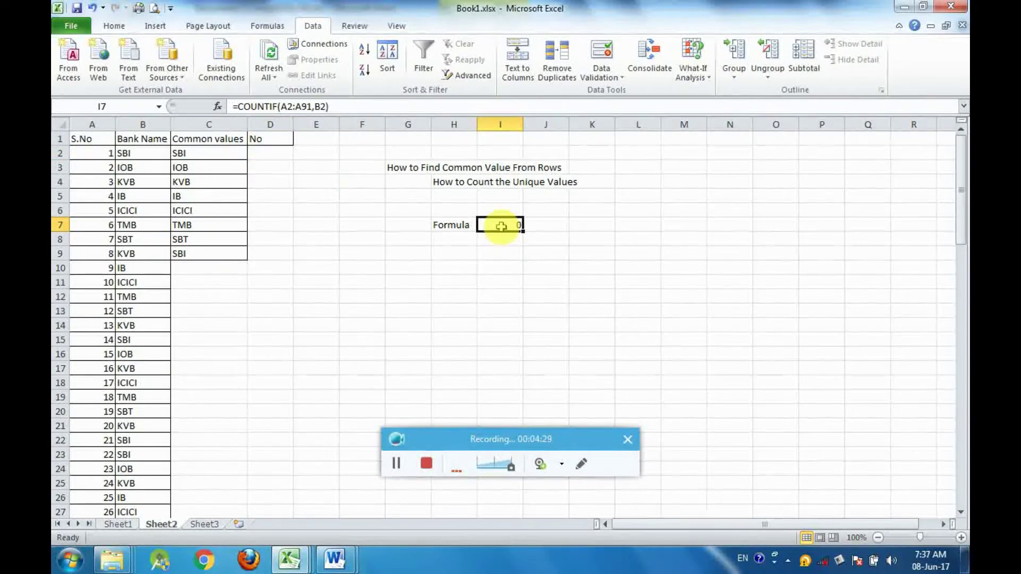
left_click(608, 227)
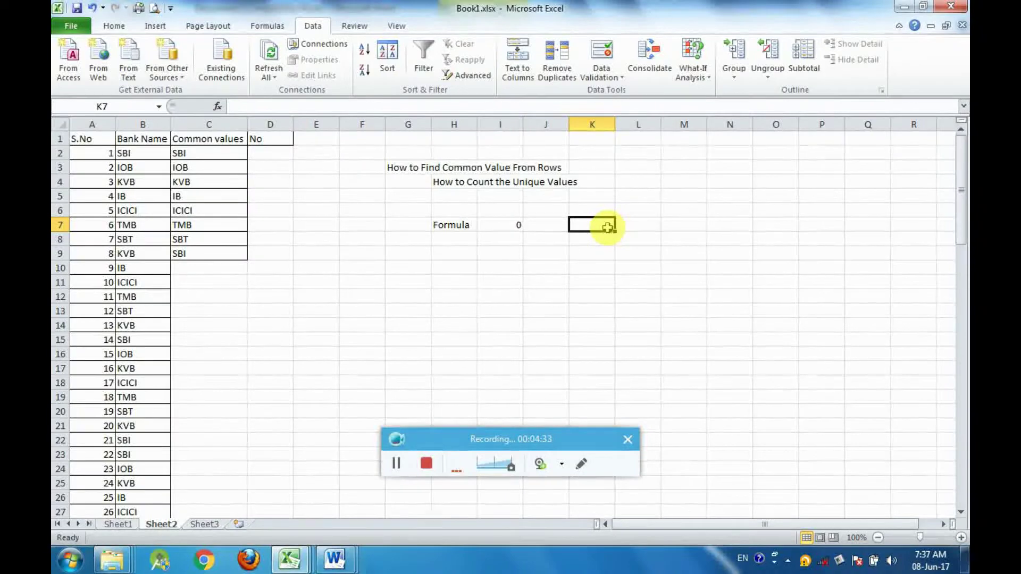
type("Ctr")
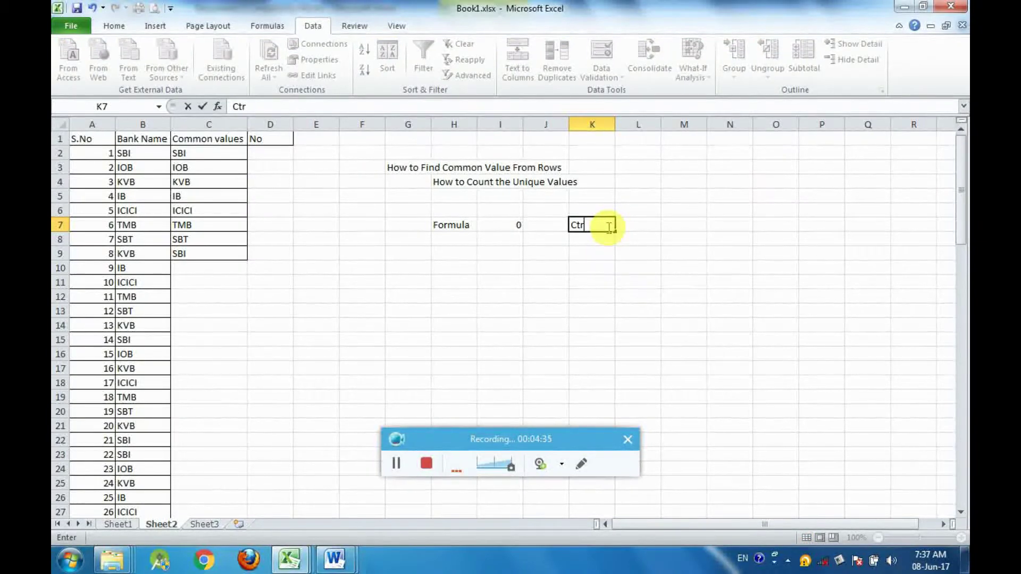
type("l+")
key("Tab")
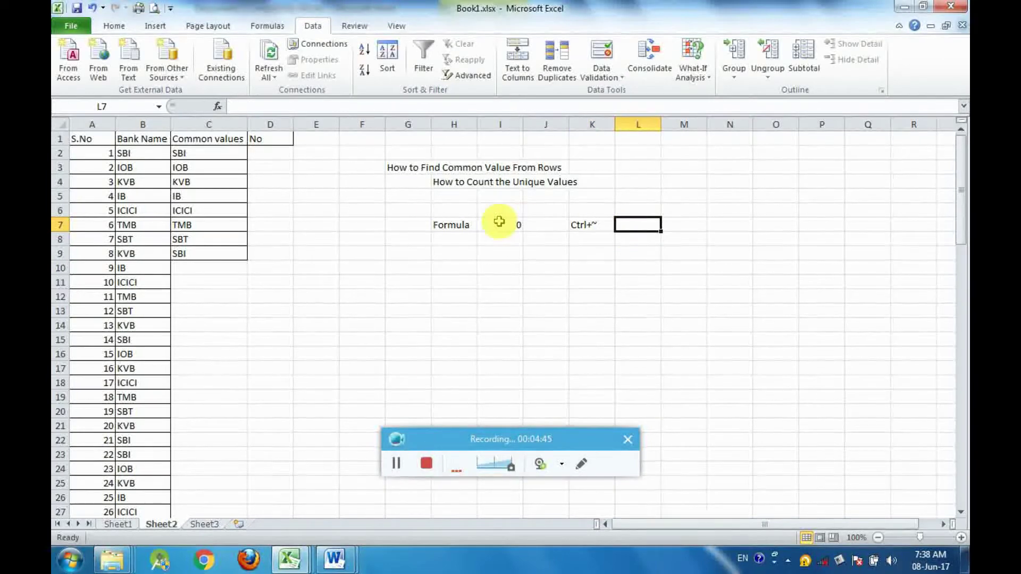
- Toggle formula view with Ctrl+~ to show I7's formula, then switch back to values and return to column A
left_click(499, 221)
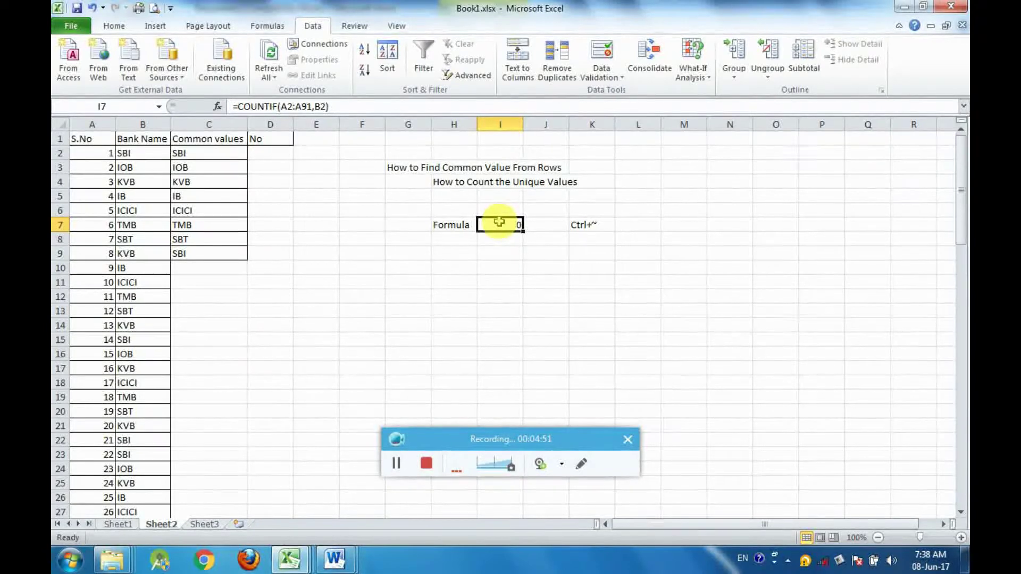
key("ctrl+grave")
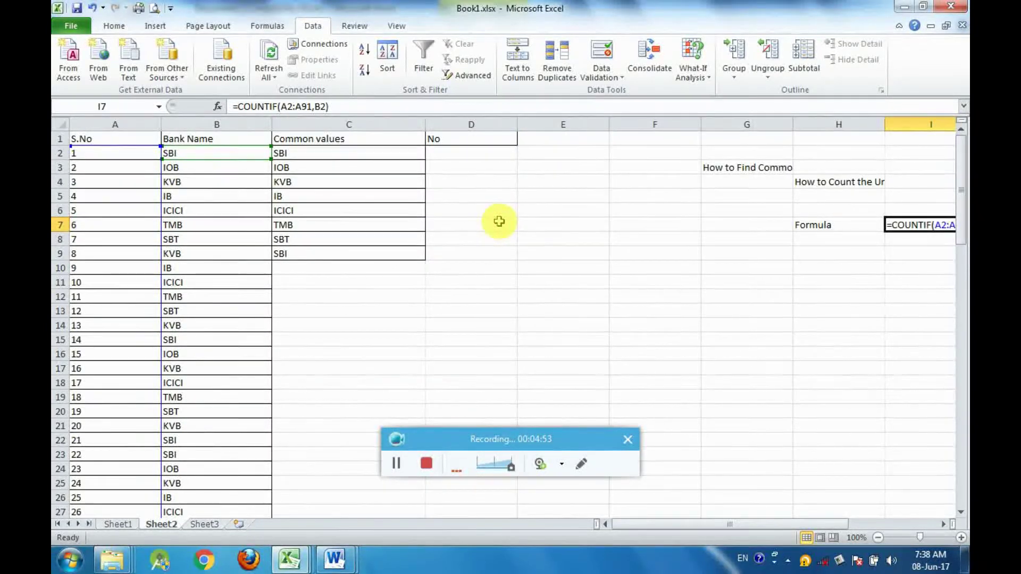
left_click_drag(741, 525, 788, 527)
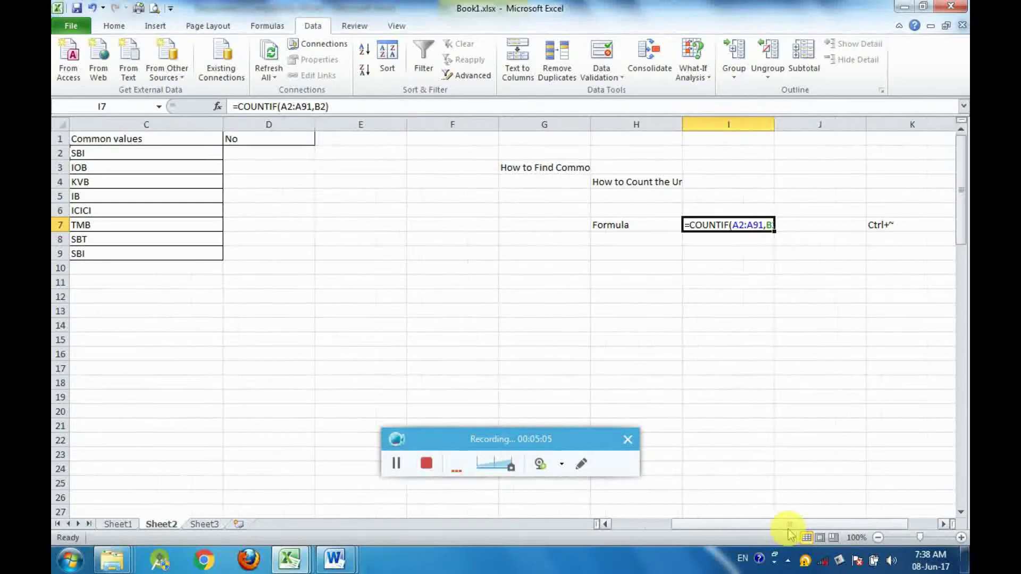
key("ctrl+grave")
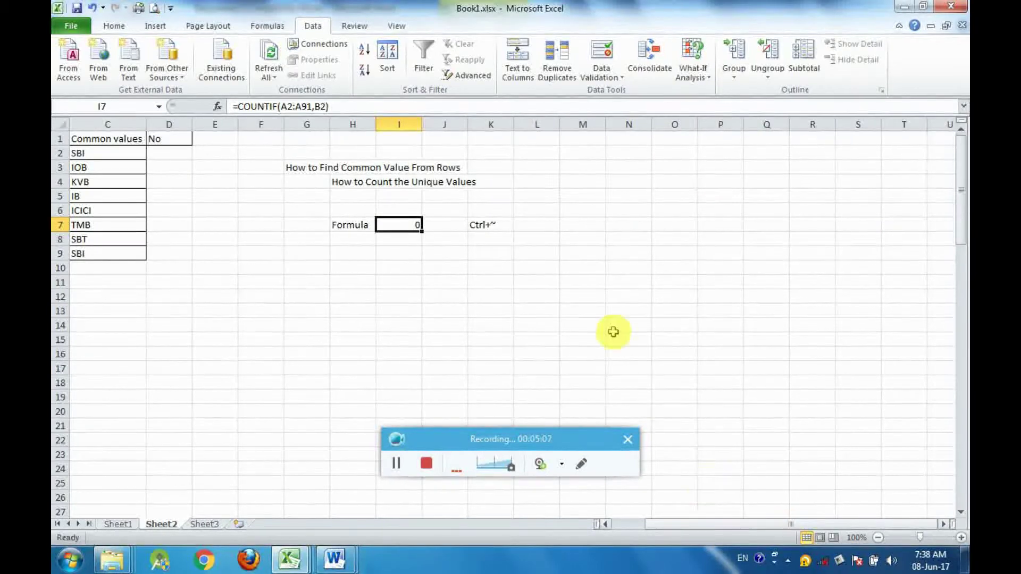
key("Left")
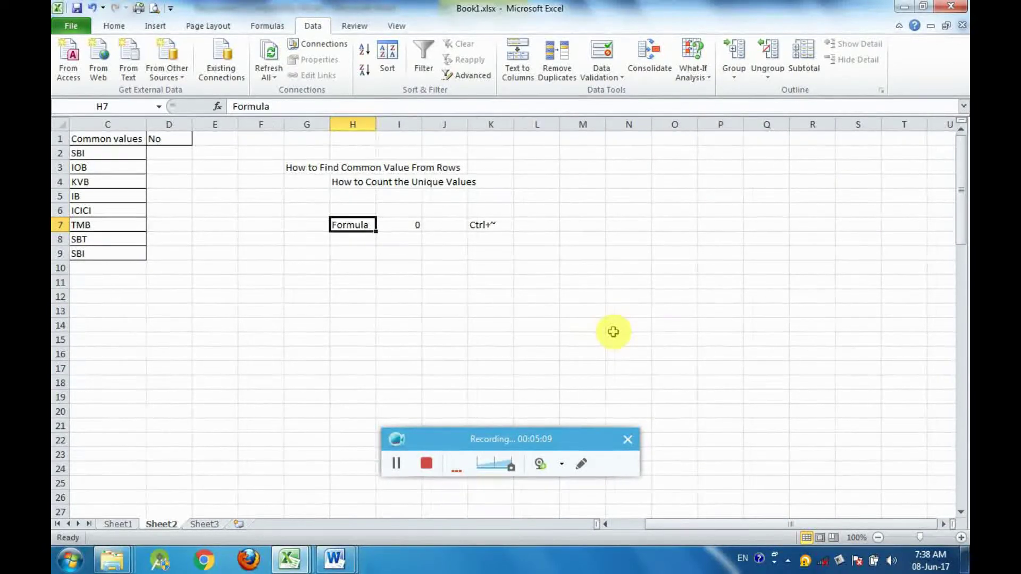
key("Home")
- Enter =COUNTIF(B2:B91,C2) in D2, giving 12 occurrences of SBI
left_click(276, 143)
left_click(278, 151)
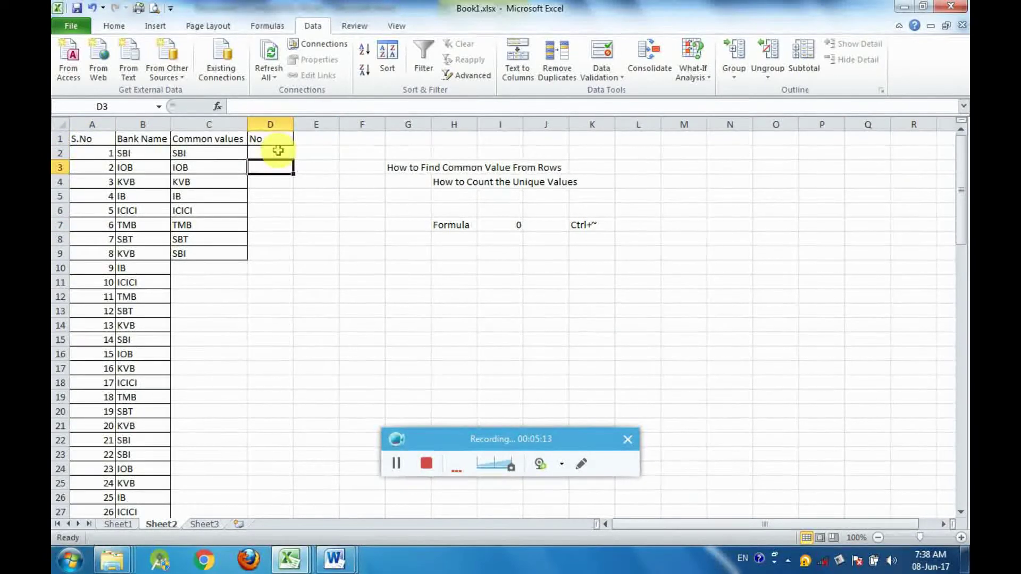
type("=")
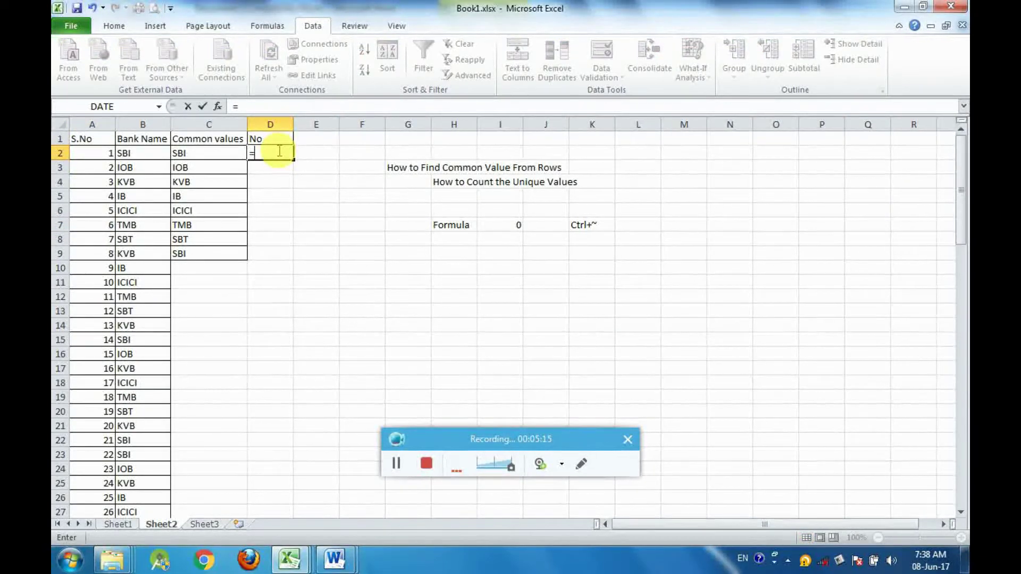
type("coun")
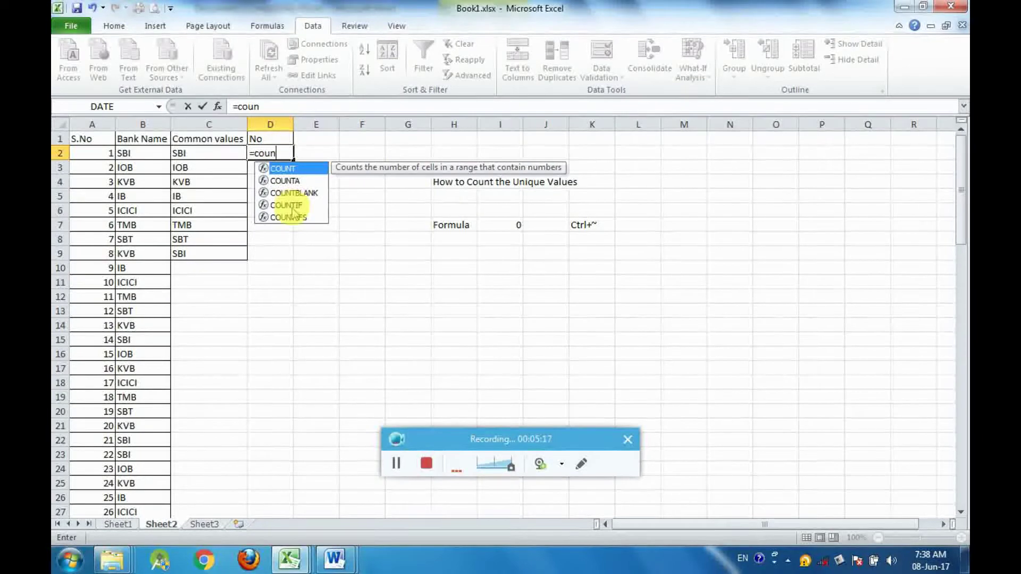
double_click(292, 206)
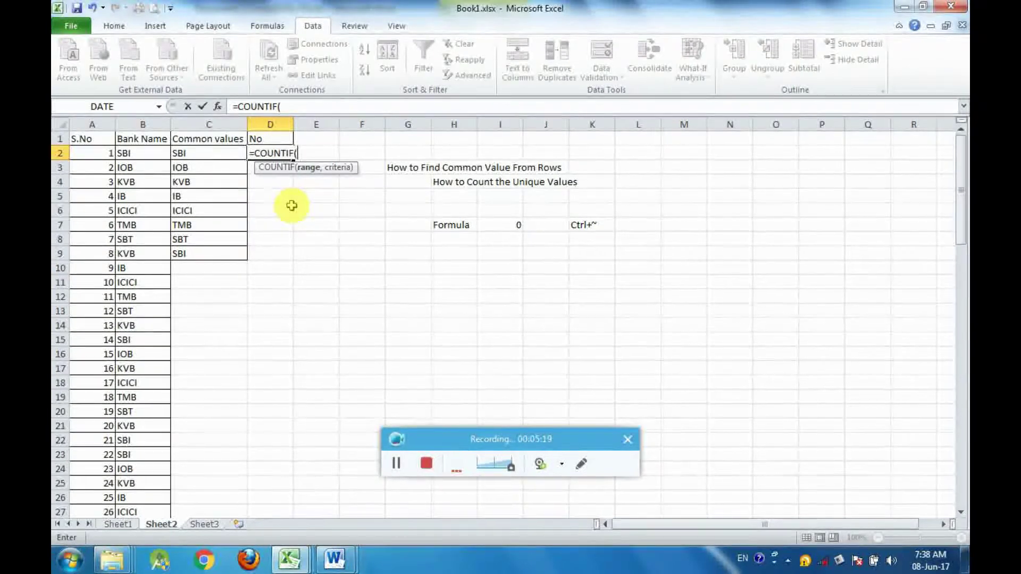
left_click(158, 154)
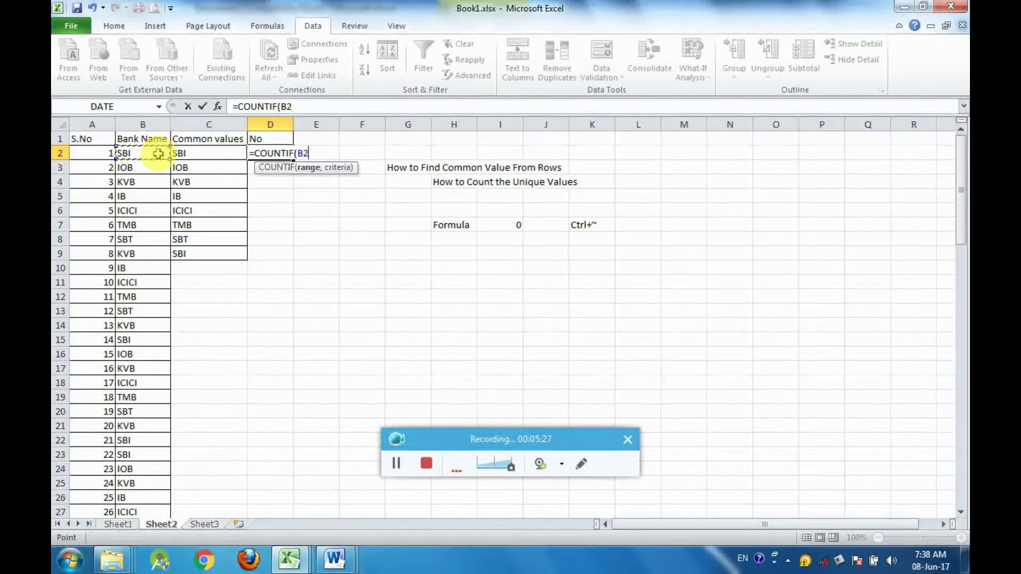
key("ctrl+shift+Down")
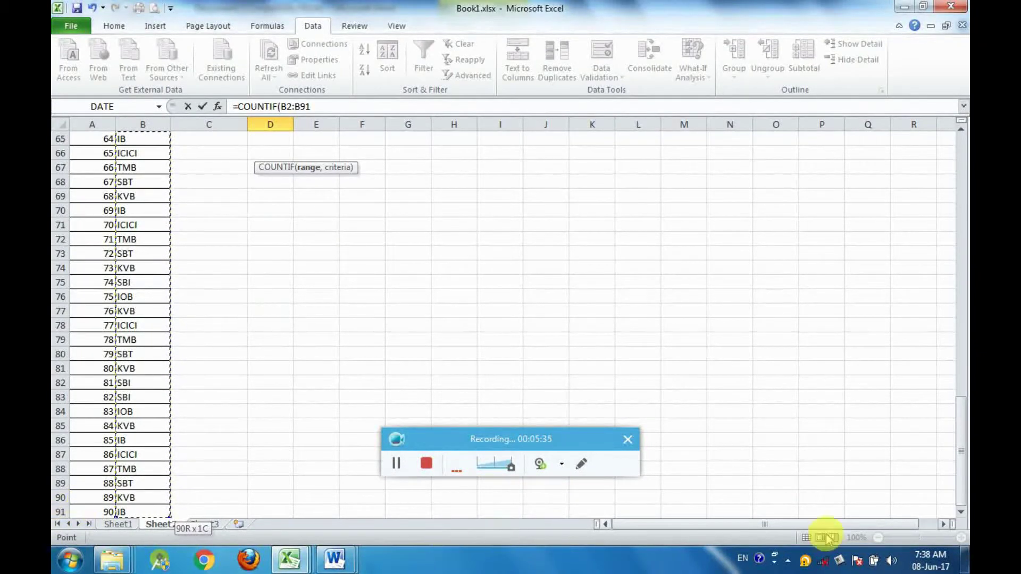
left_click_drag(964, 449, 965, 149)
type(",")
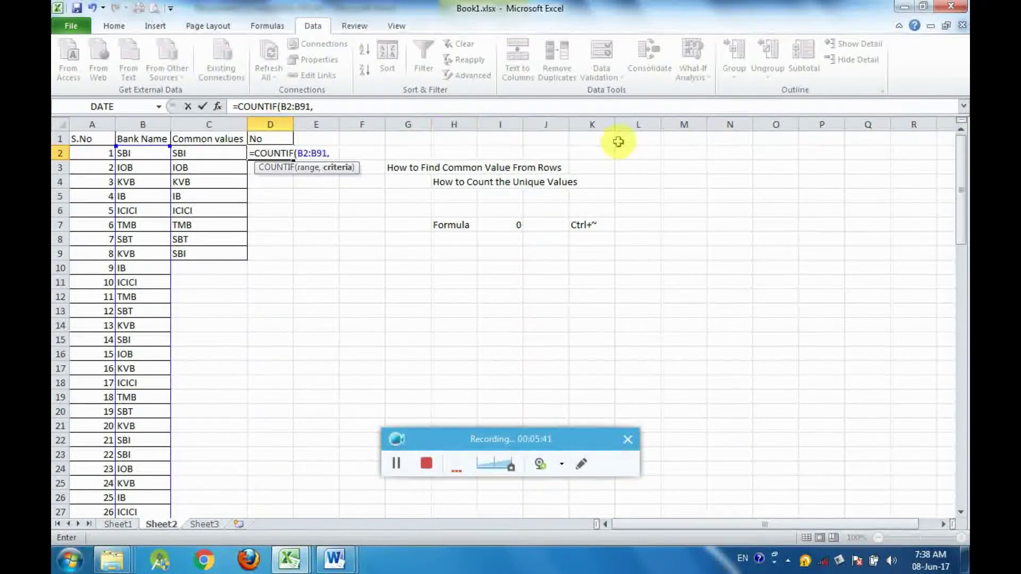
type("Extract")
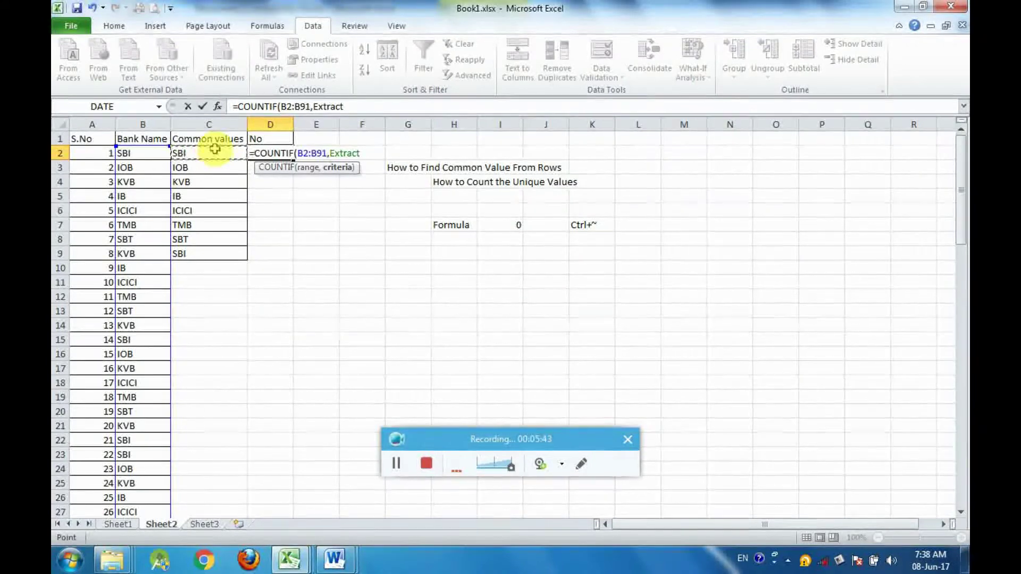
key("BackSpace")
key("BackSpace")
key("BackSpace")
key("BackSpace")
key("BackSpace")
key("BackSpace")
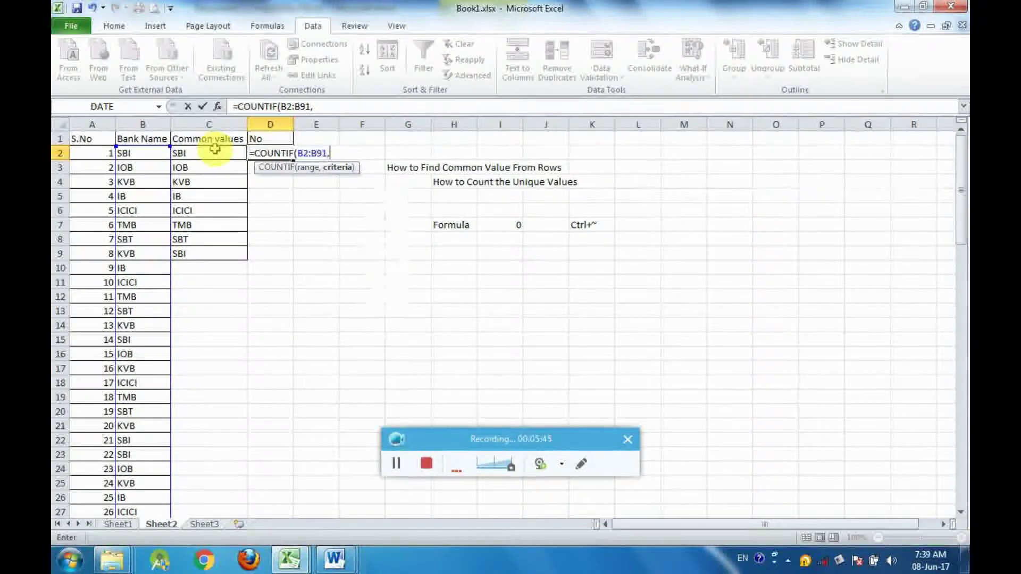
left_click(215, 149)
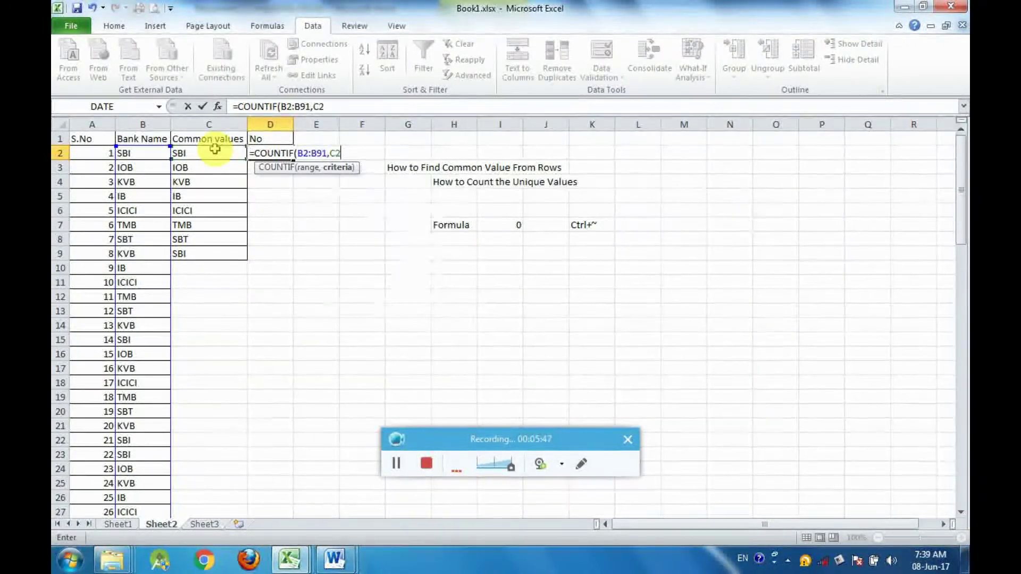
type(")")
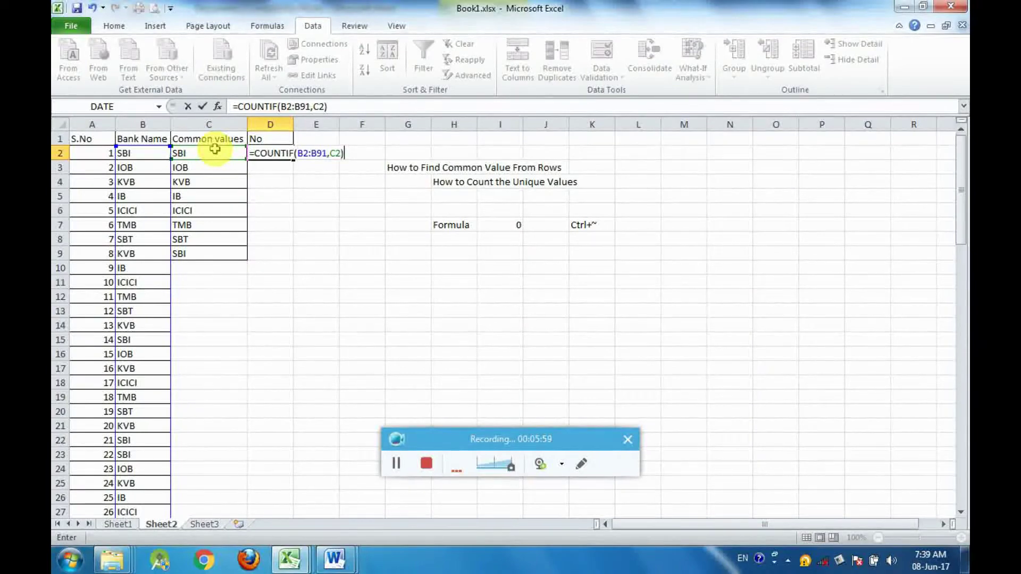
key("Return")
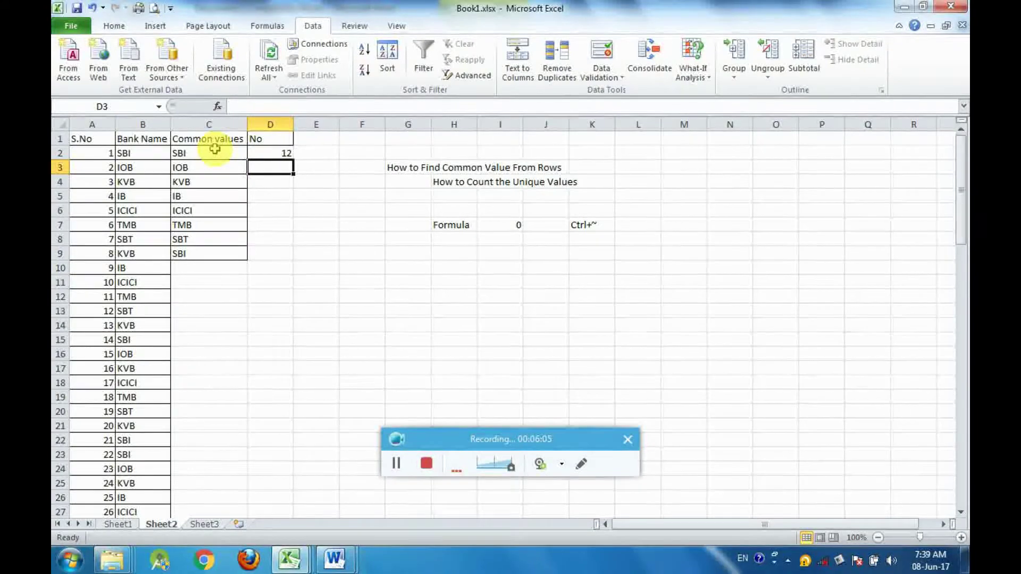
- Copy D2's COUNTIF formula into D3:D9 so each bank gets its count
left_click(273, 153)
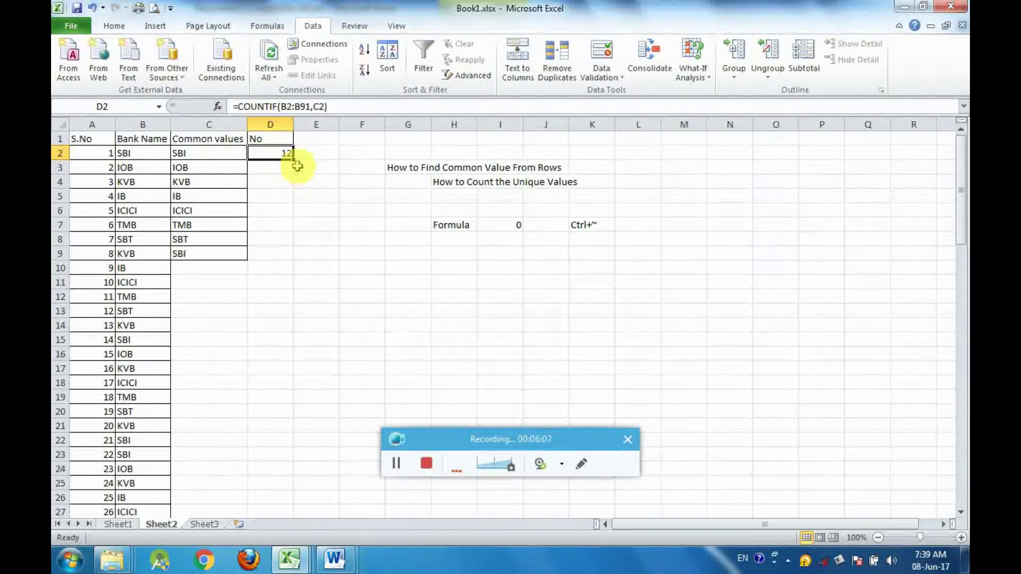
left_click(288, 154)
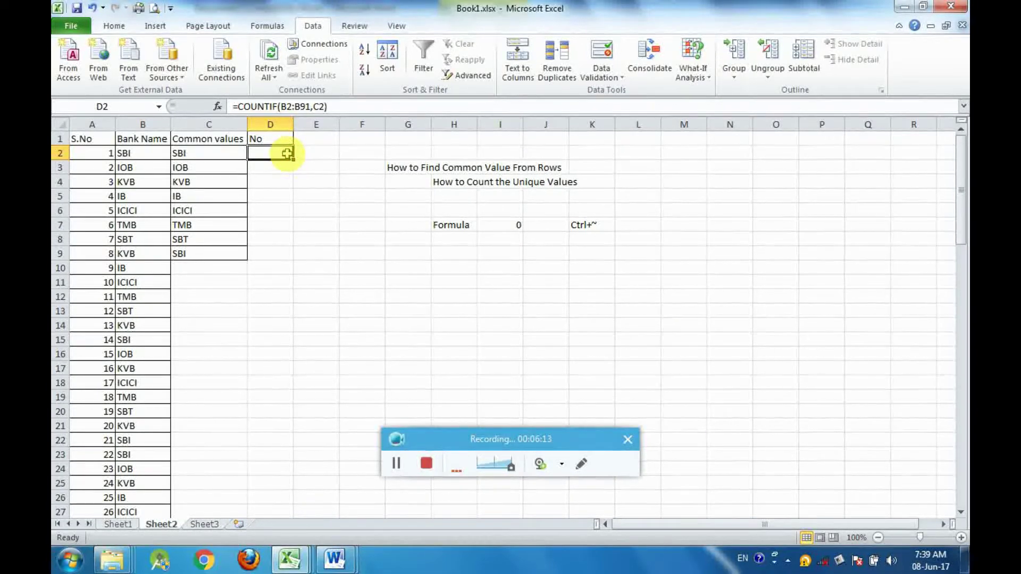
key("ctrl+c")
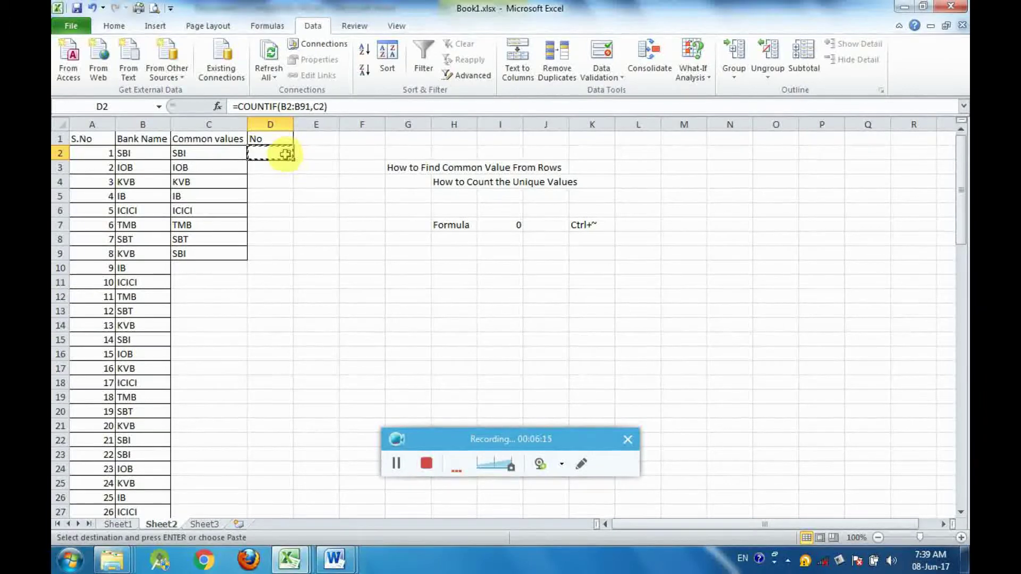
left_click_drag(273, 169, 263, 255)
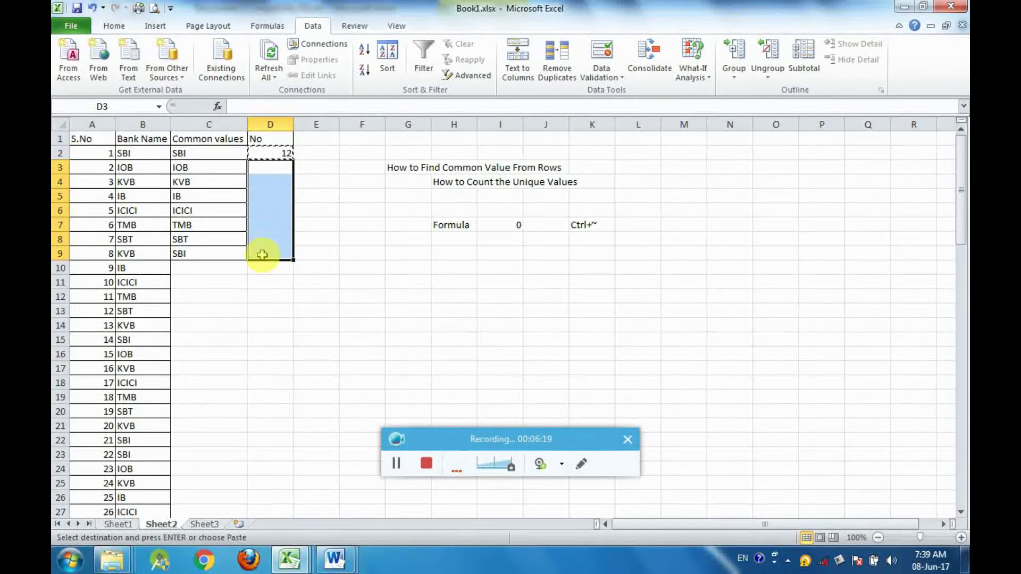
key("ctrl+v")
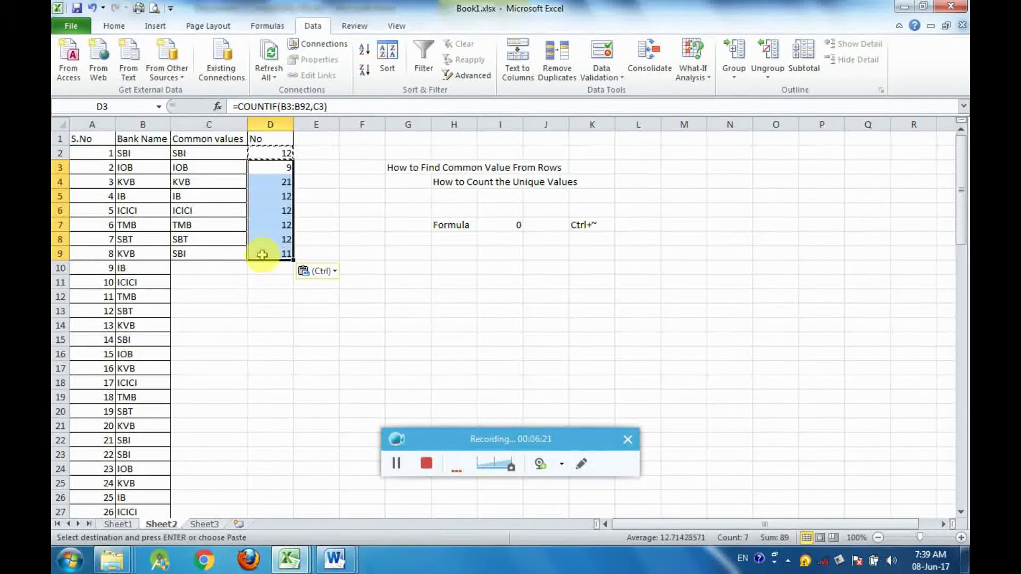
key("Down")
key("Return")
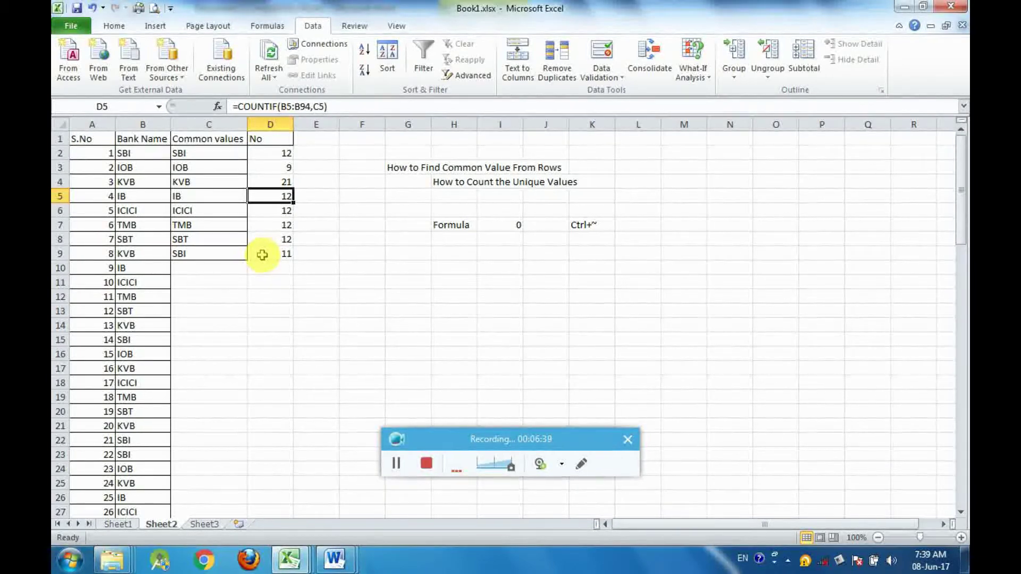
- Clear the duplicate SBI entry in C9 and its count in D9
left_click(202, 258)
key("Delete")
key("Right")
key("Delete")
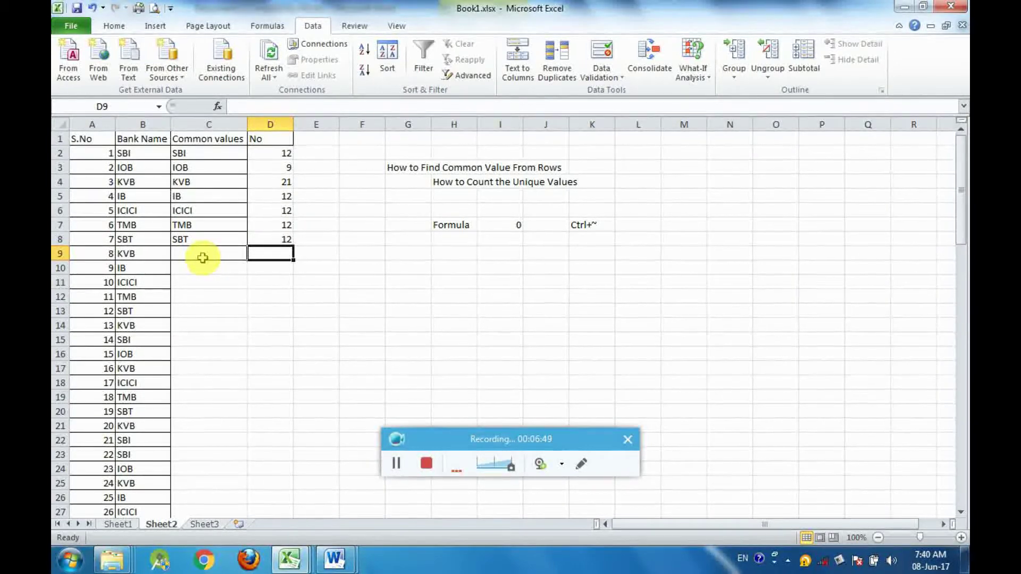
- AutoSum the counts into D9 as =SUM(D2:D8) giving 90, and confirm 90 bank names in column B
left_click(142, 153)
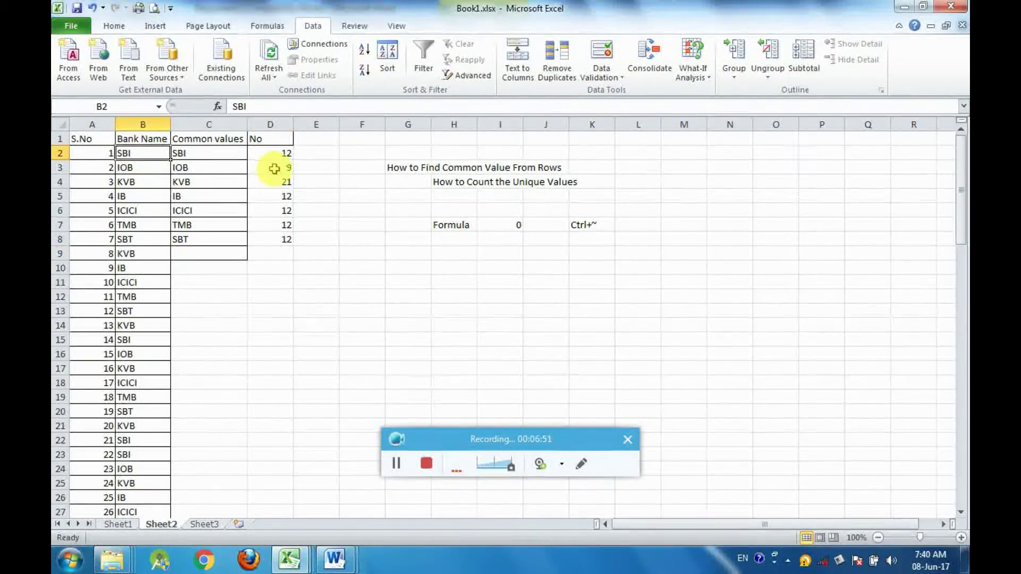
left_click(285, 254)
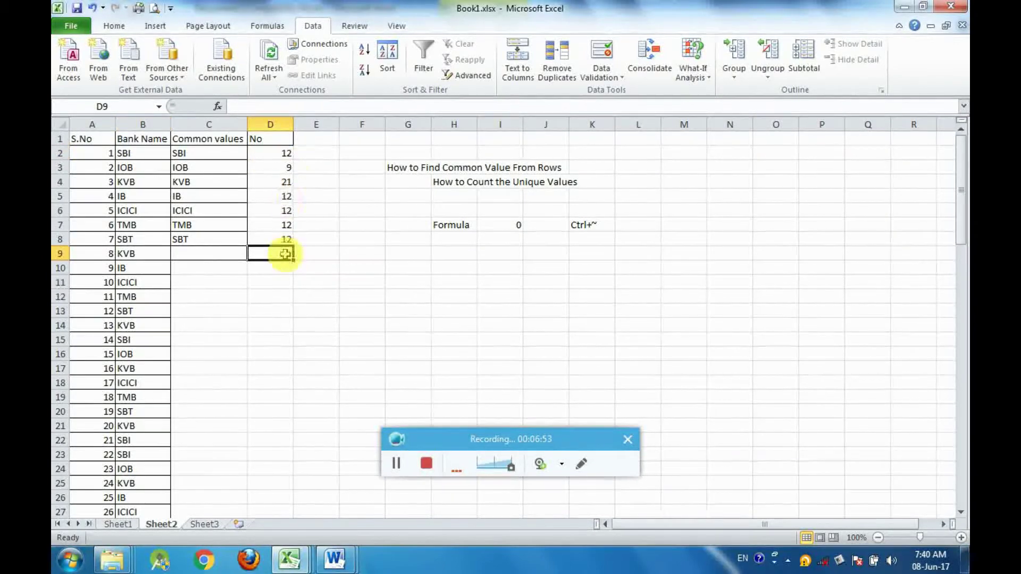
left_click_drag(280, 153, 279, 239)
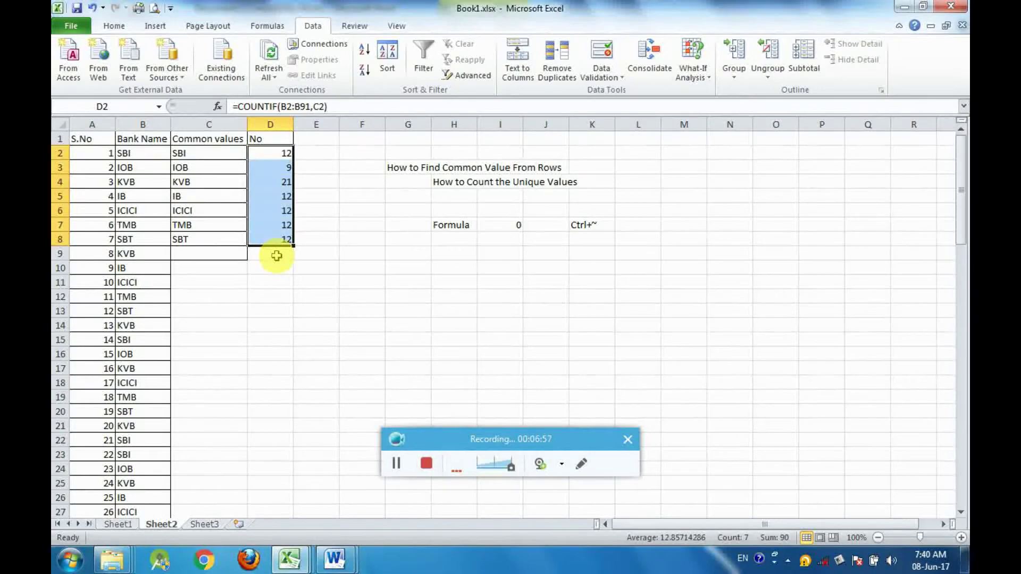
left_click(277, 255)
key("alt+equal")
key("Return")
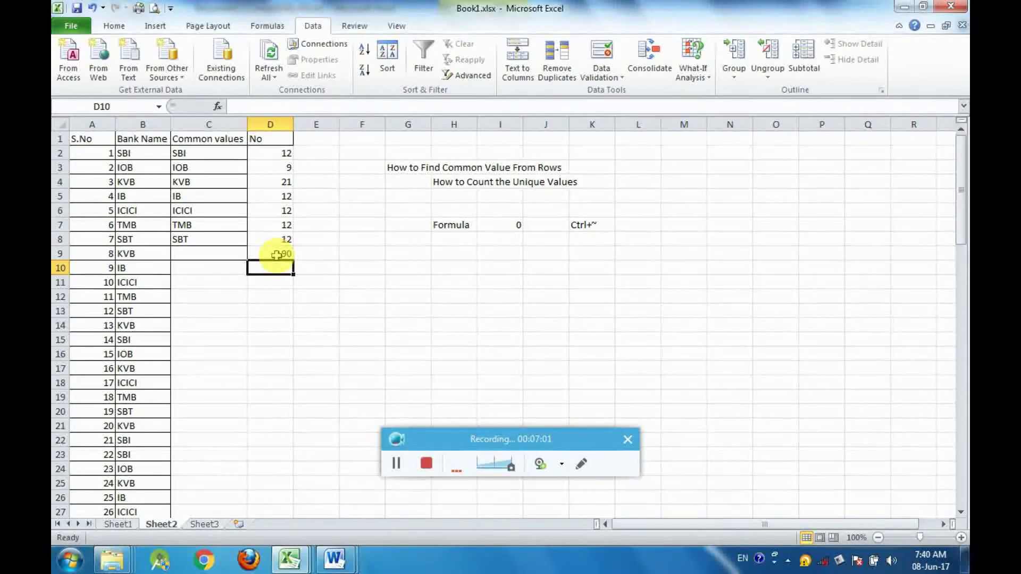
left_click(148, 158)
key("ctrl+shift+Down")
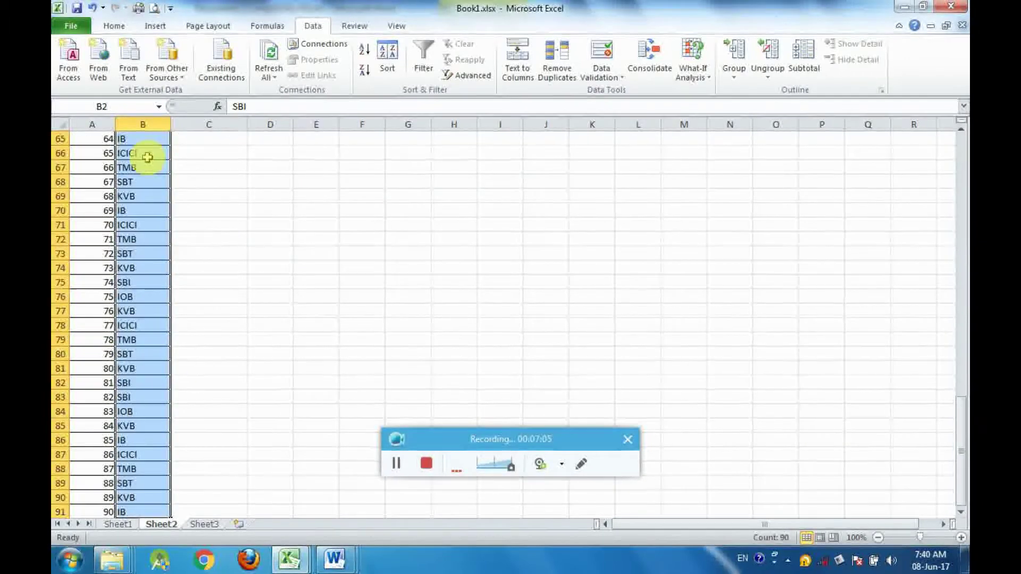
key("ctrl+Home")
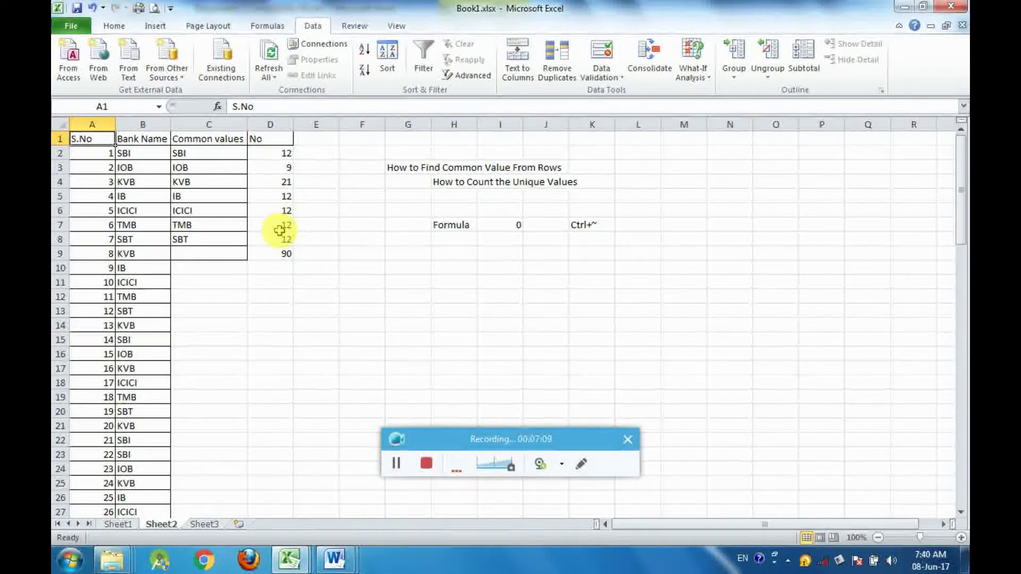
- Type 'Total' in C9 and bold C9:D9 together with the 90
left_click(286, 254)
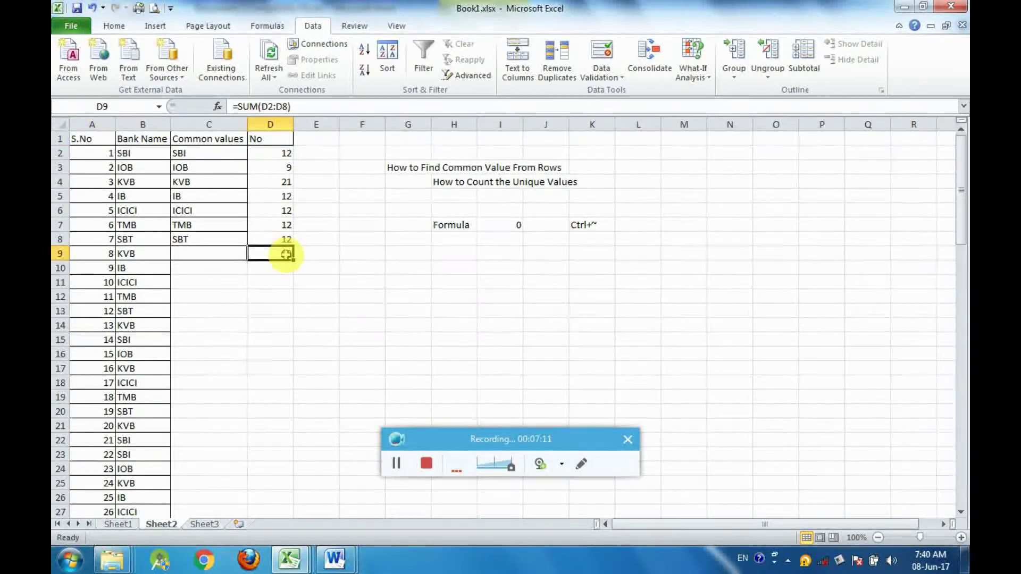
left_click_drag(286, 254, 231, 252)
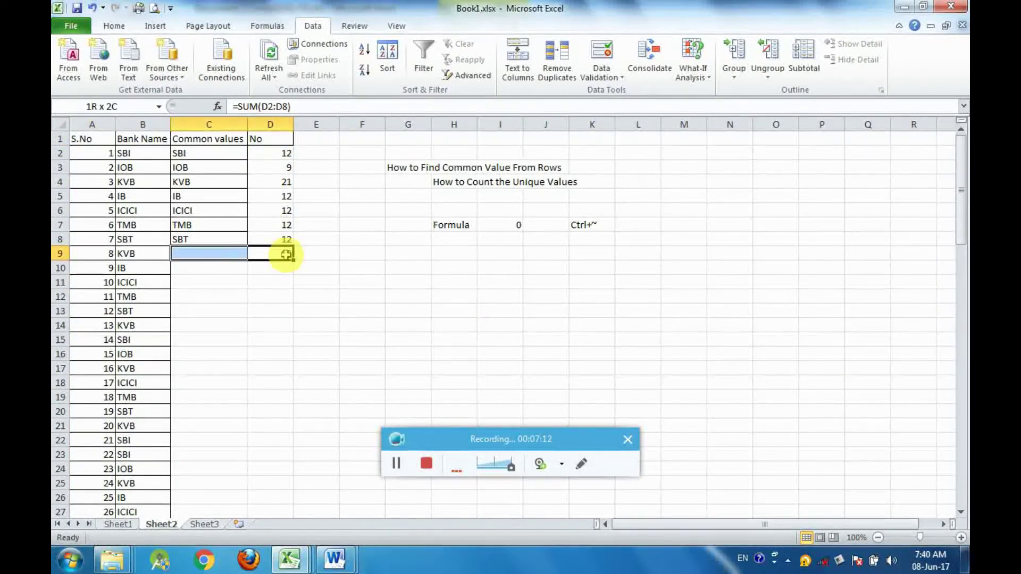
left_click(231, 252)
type("To")
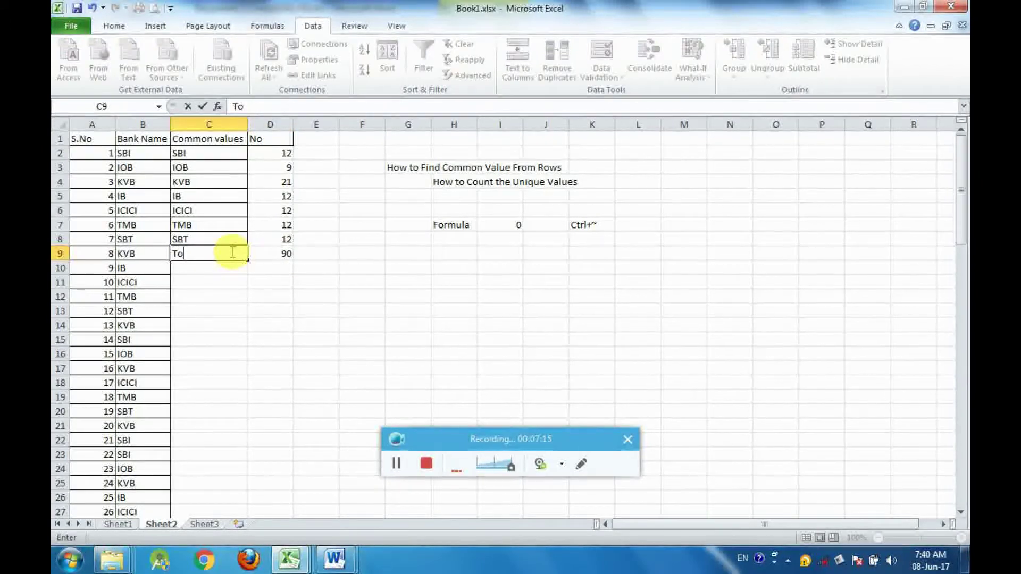
type("tal")
key("Return")
left_click(231, 253)
key("shift+Right")
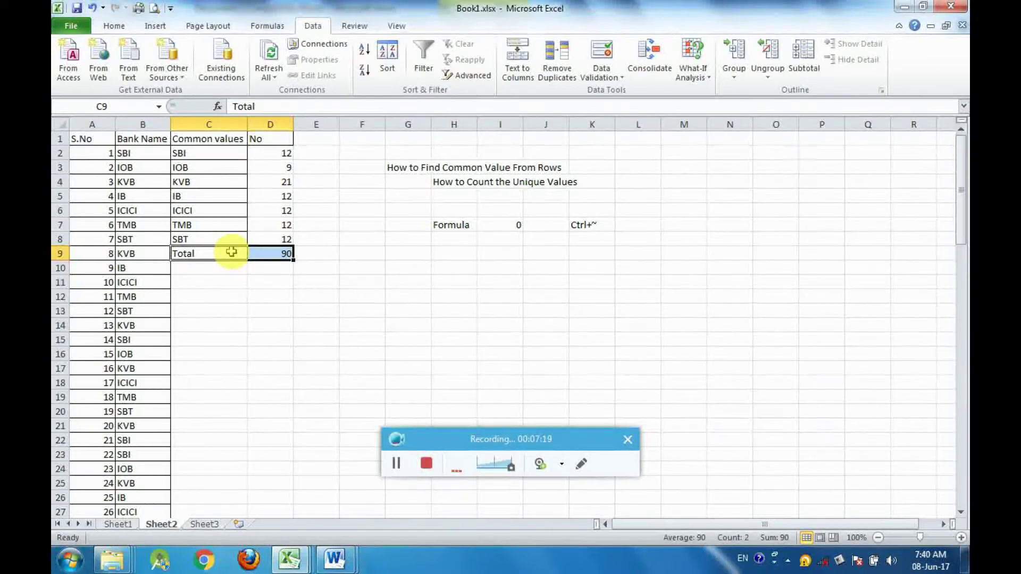
key("ctrl+b")
key("ctrl+alt+r")
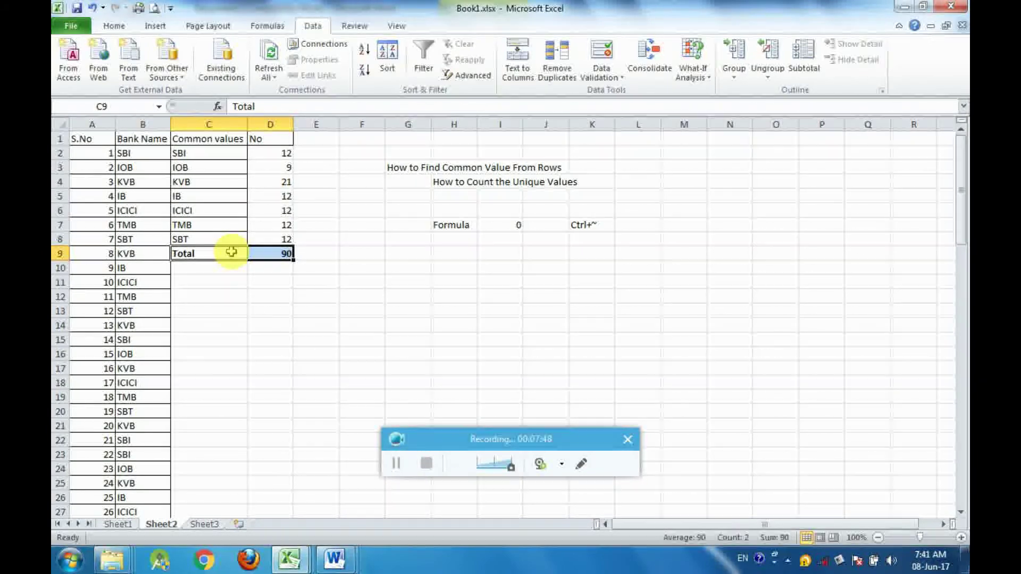